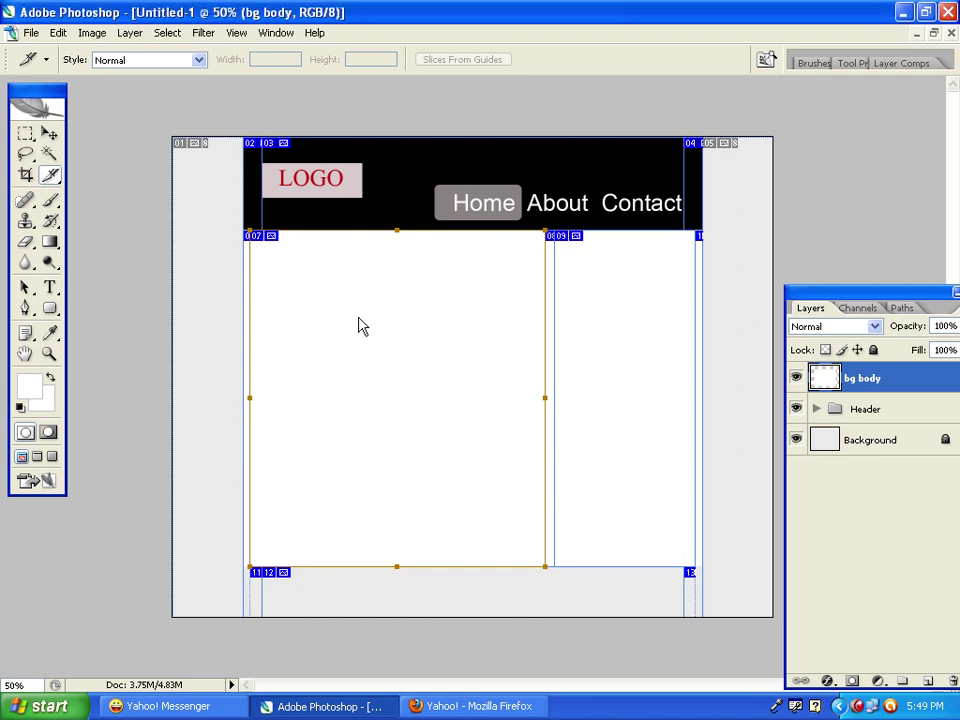
Review the large content slice's options, and draw a footer slice about 980 by 108 px across the strip beneath the white body area
double_click(393, 307)
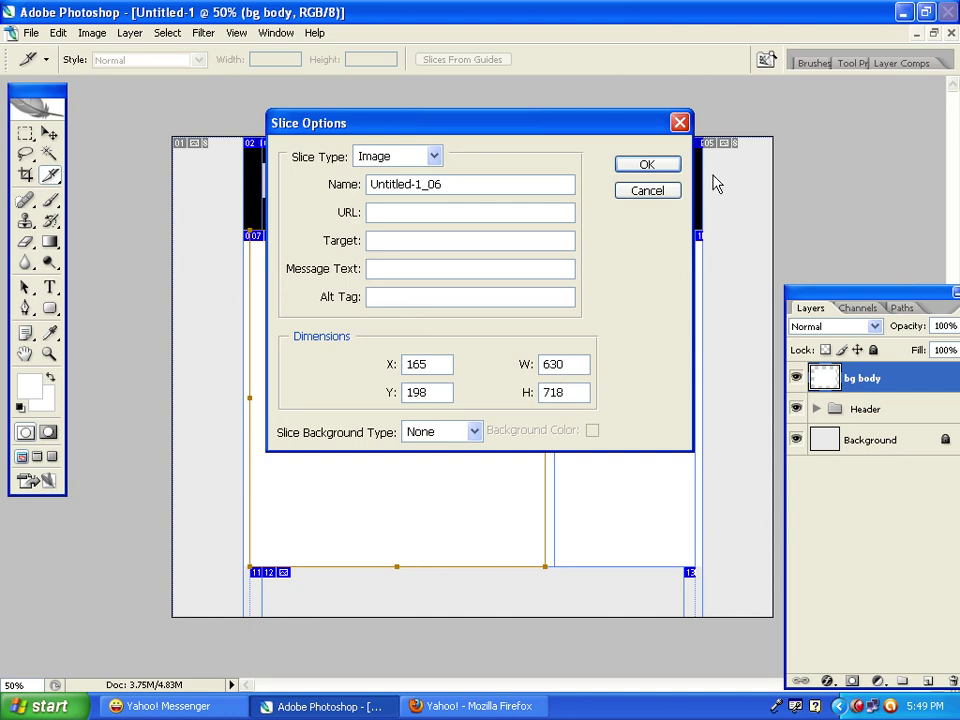
left_click(670, 170)
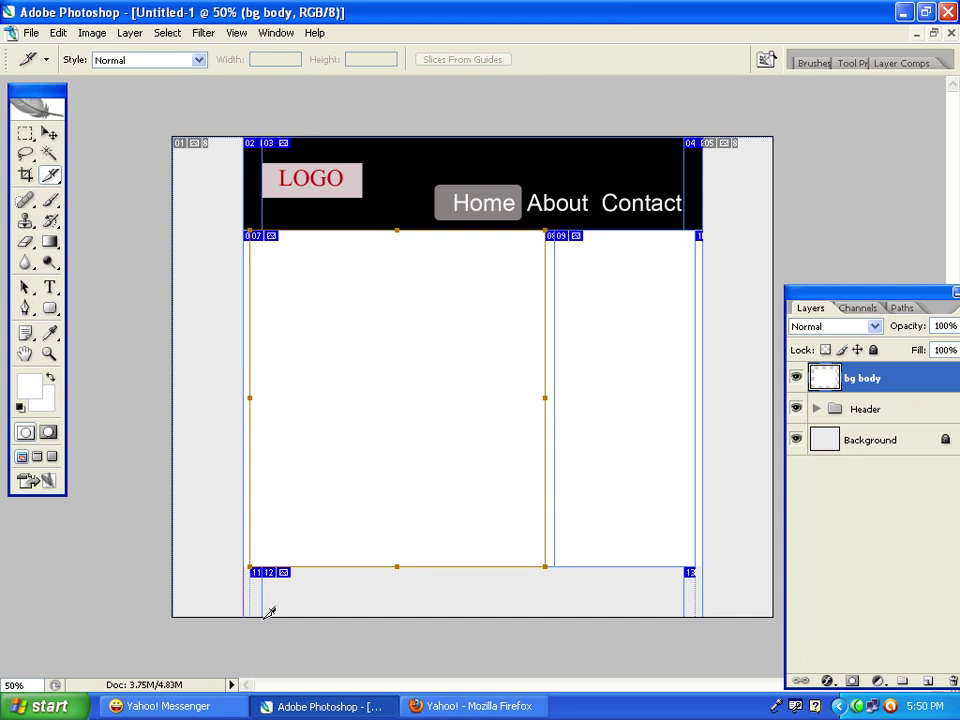
left_click_drag(268, 612, 703, 621)
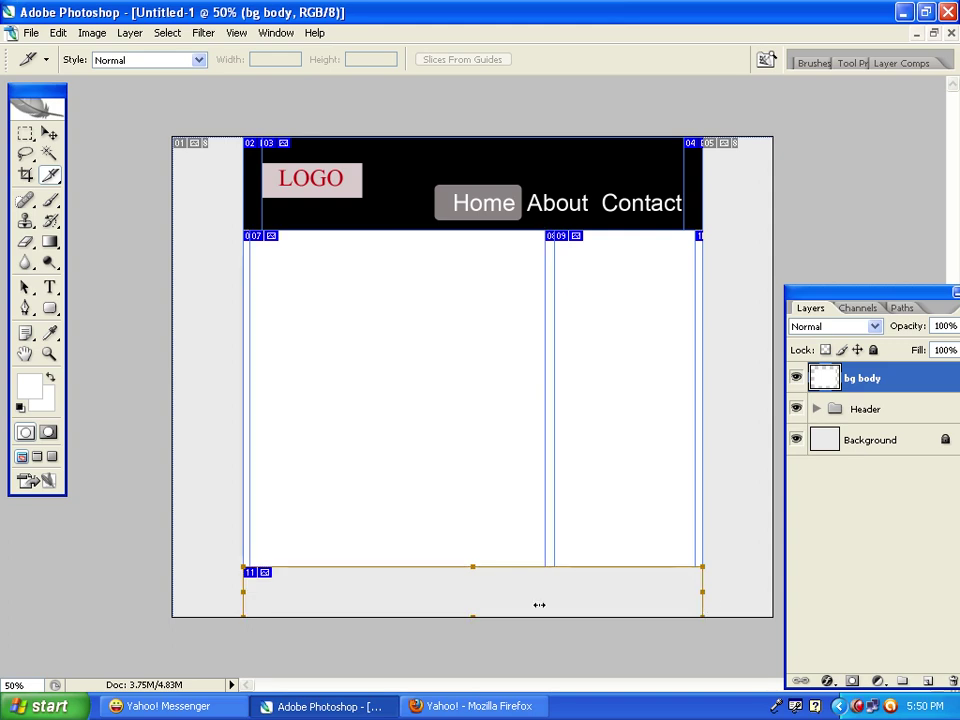
Name the bottom strip's slice Footer and set its height to 106 px
double_click(490, 593)
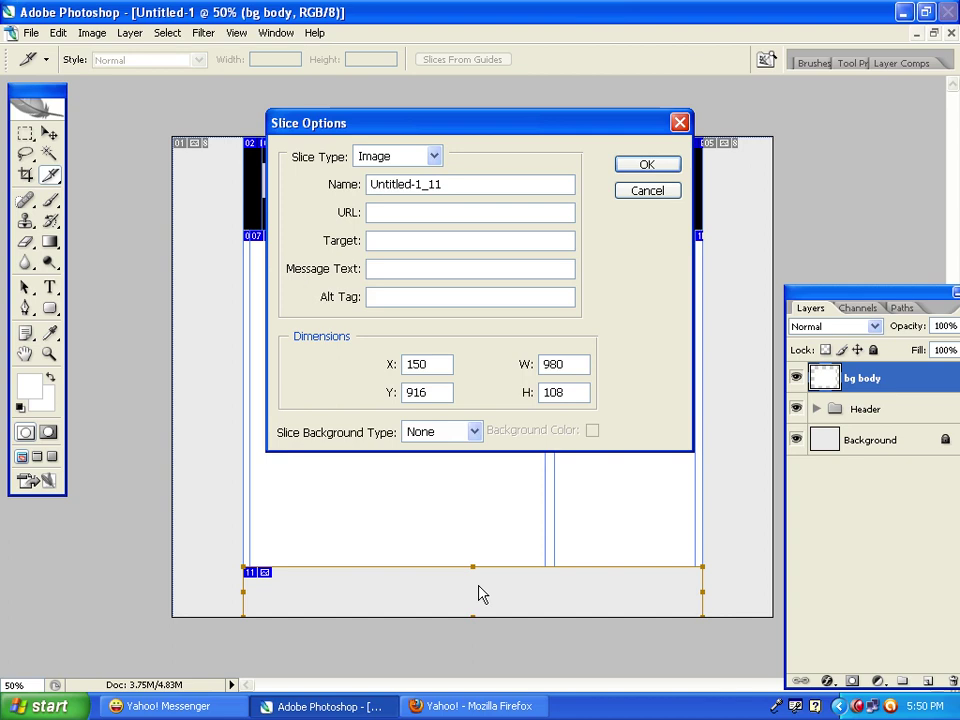
left_click_drag(442, 185, 369, 186)
type("Fo")
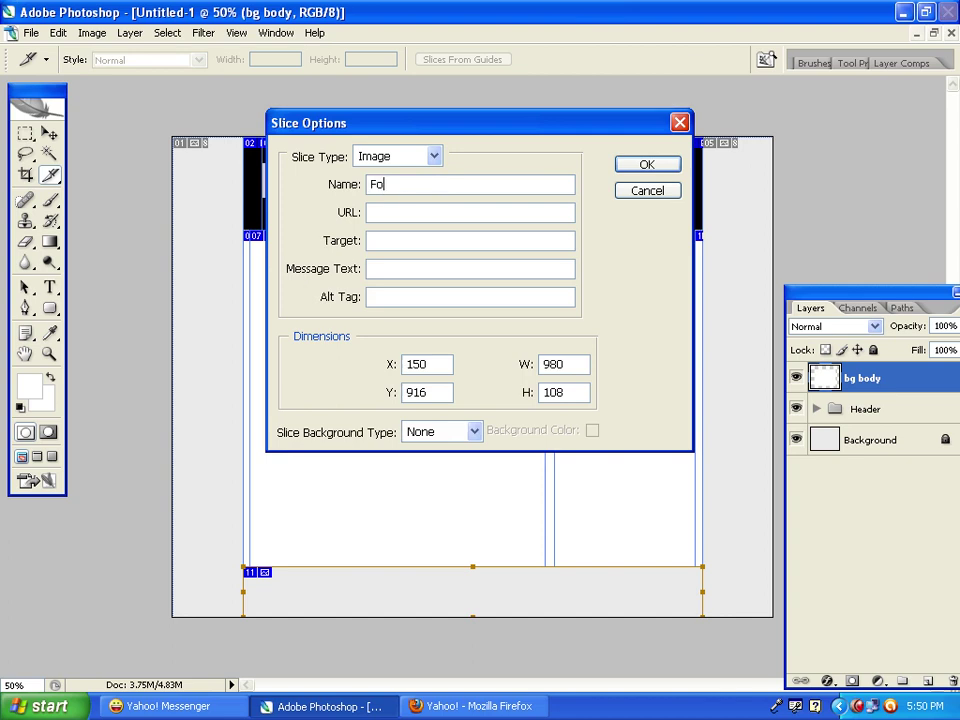
type("oter")
left_click(573, 393)
key("BackSpace")
type("6")
key("Return")
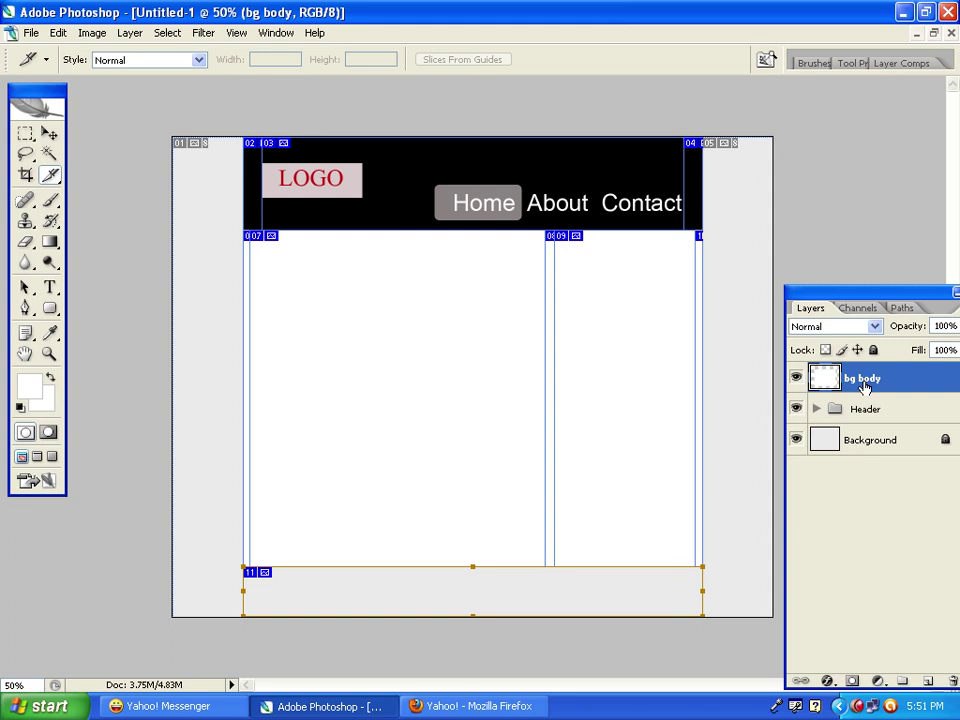
Put the bg body layer into a group named Body and collapse the group
key("ctrl+g")
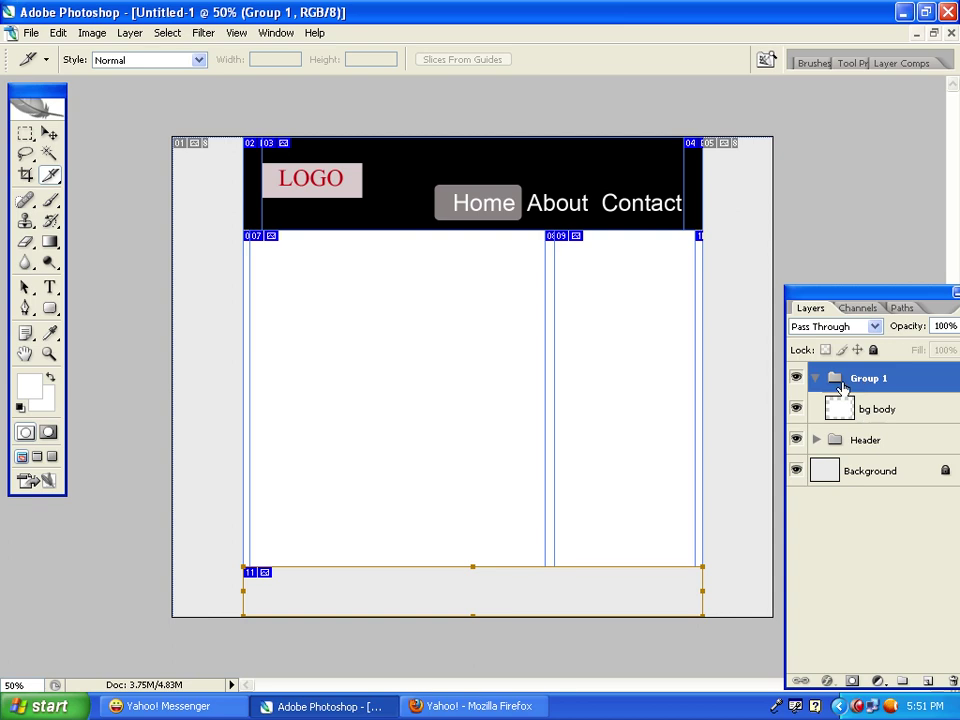
double_click(867, 380)
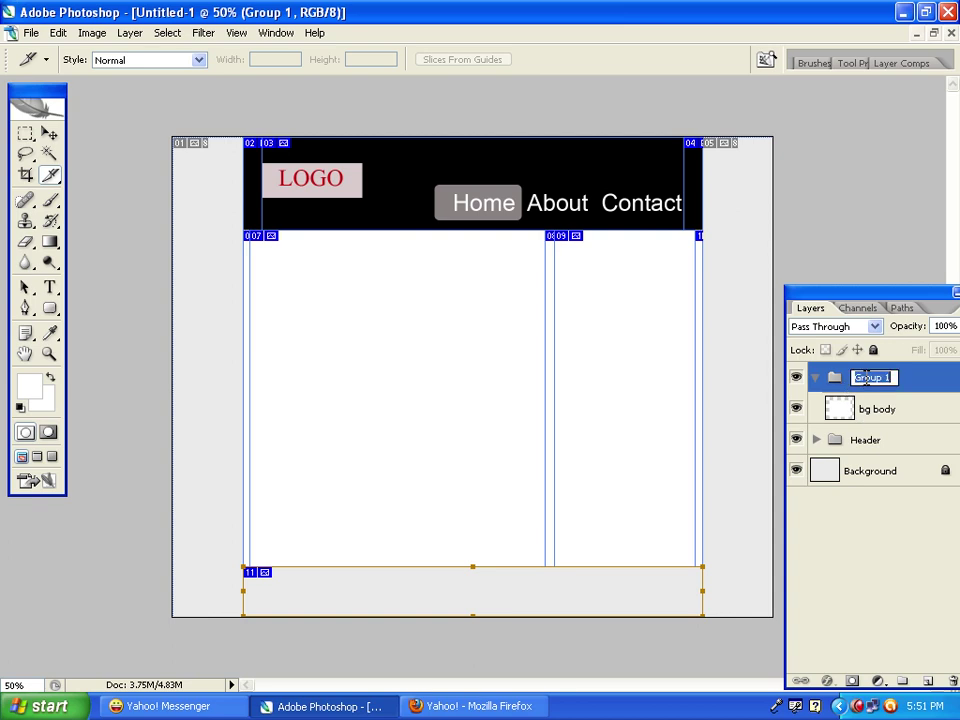
type("Body")
key("Return")
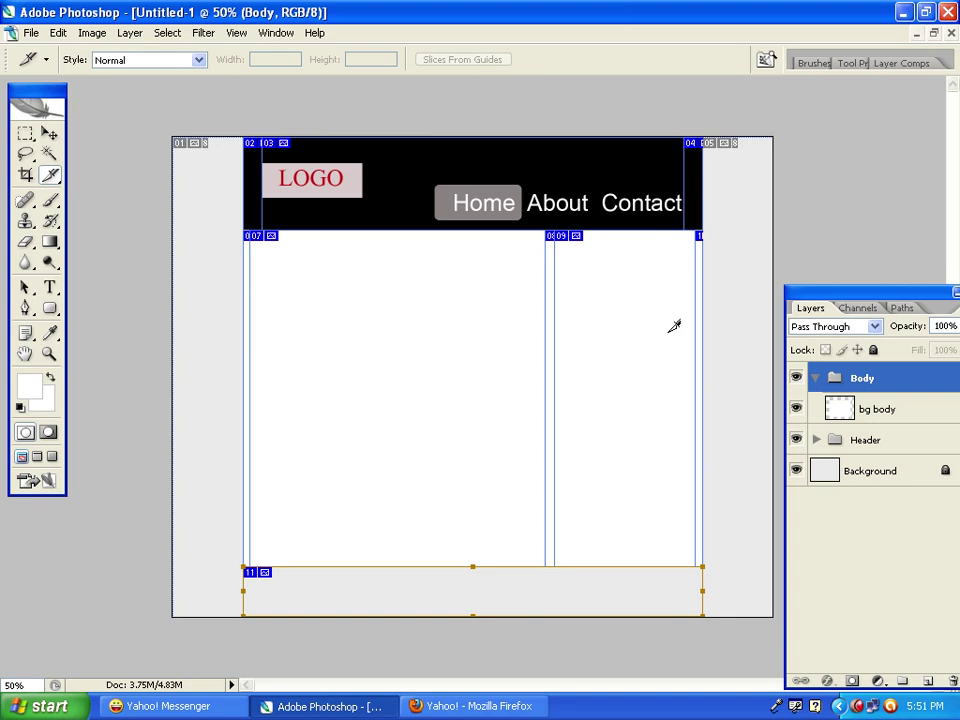
left_click(816, 378)
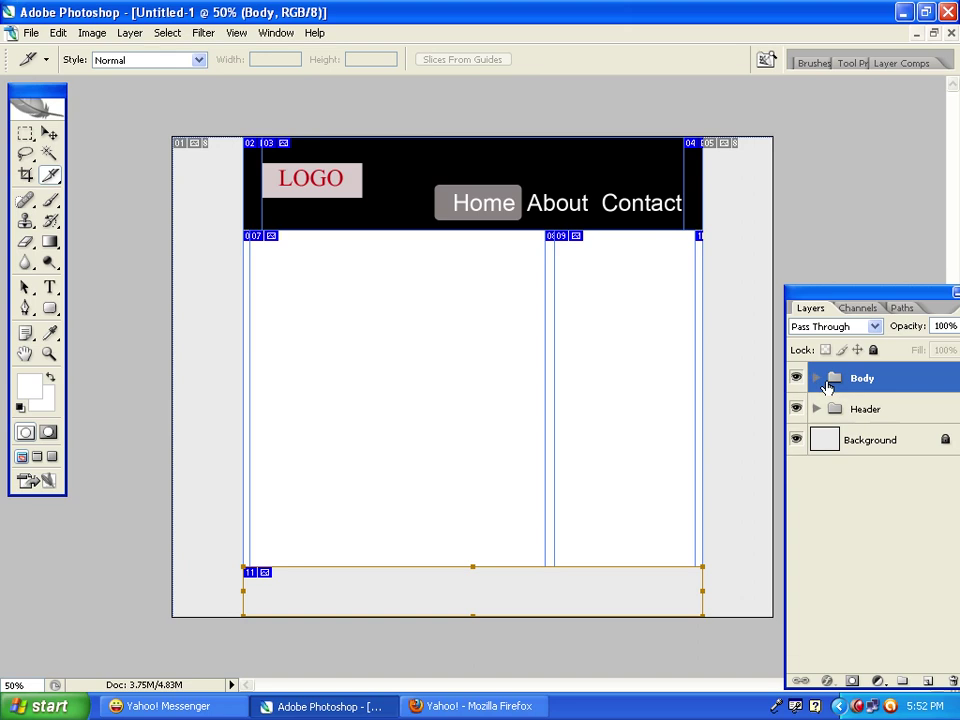
Add a new layer above the Body group and name it footer bg
left_click(925, 681)
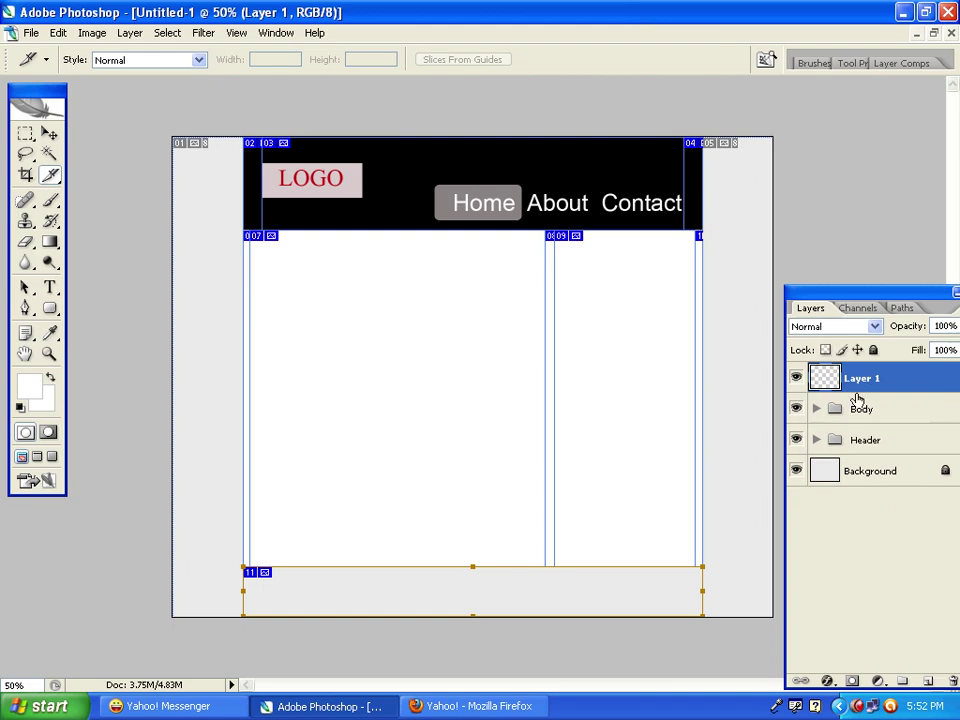
double_click(857, 380)
type("footer bg")
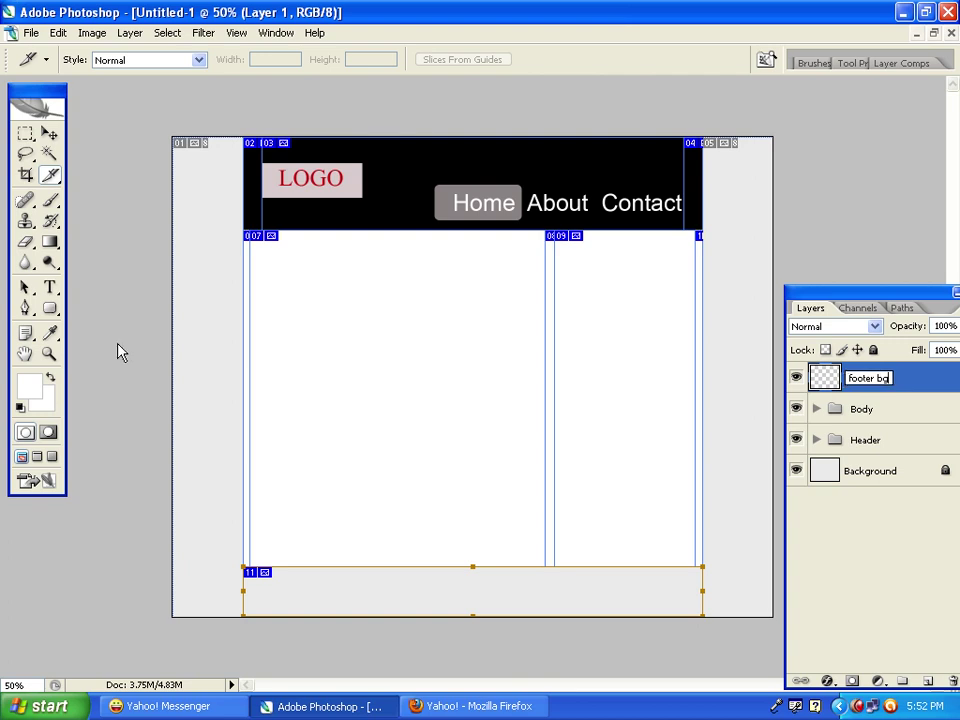
left_click(26, 140)
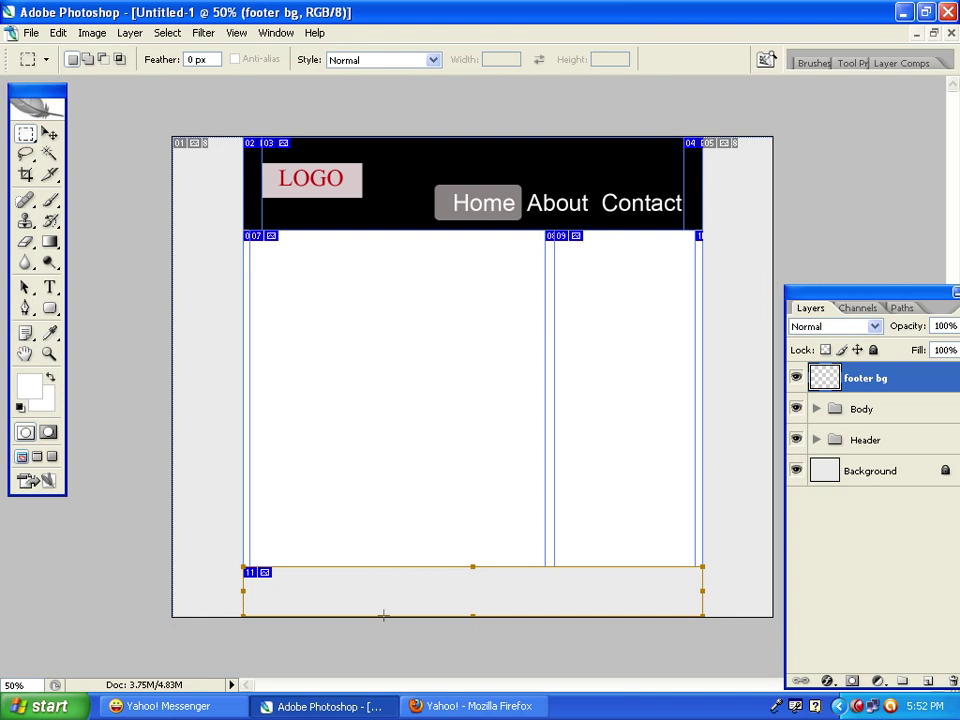
left_click_drag(243, 568, 702, 617)
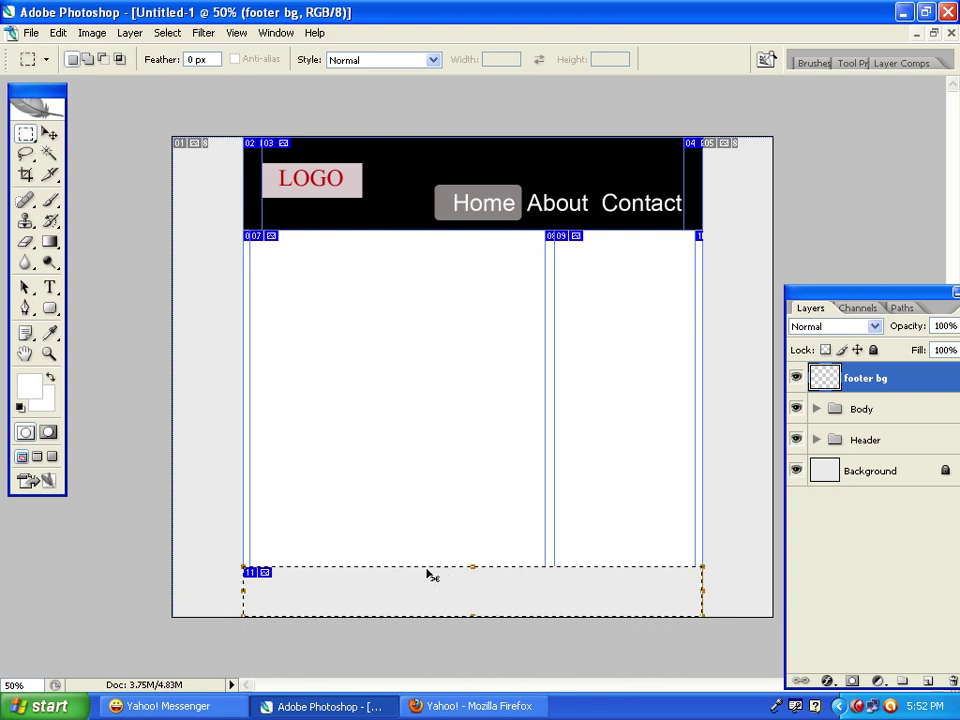
key("ctrl+d")
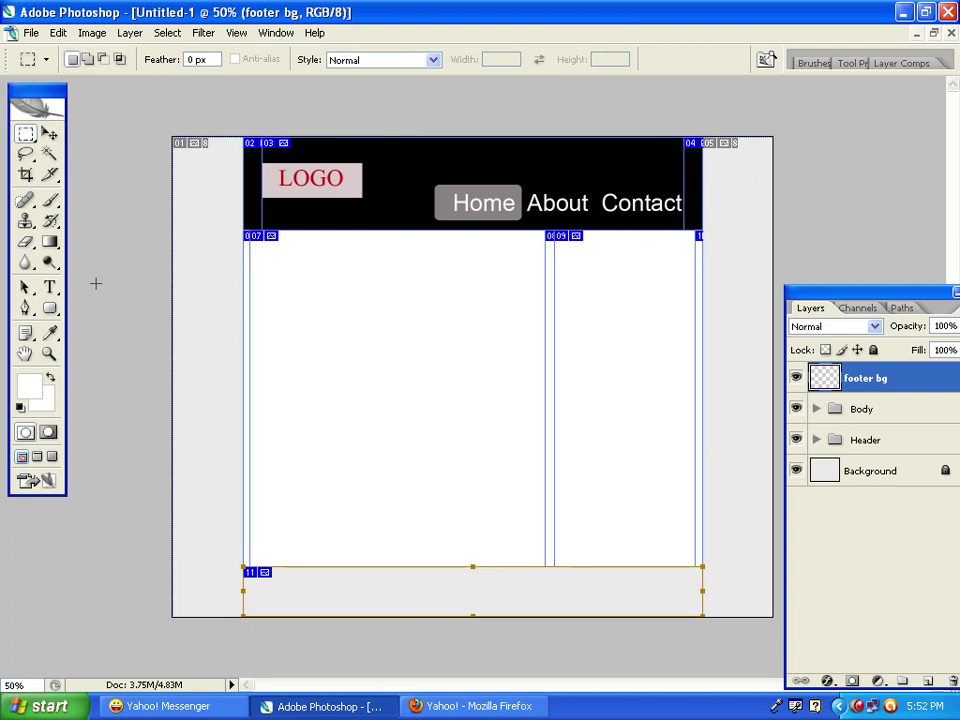
Check the Footer slice's width and height in its slice options without changing them
left_click(52, 176)
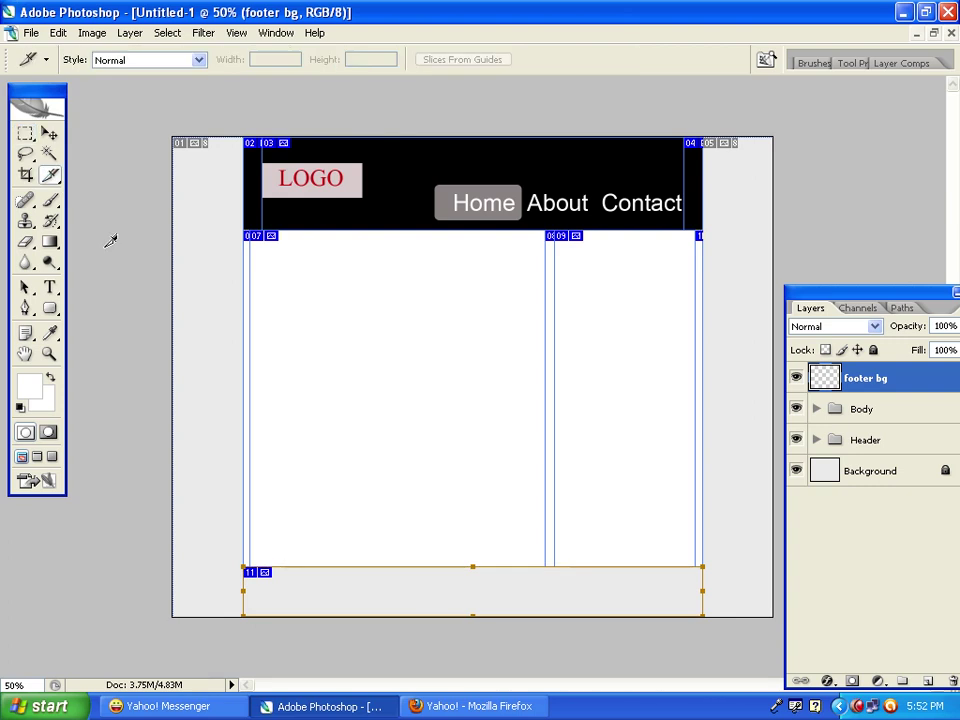
double_click(450, 587)
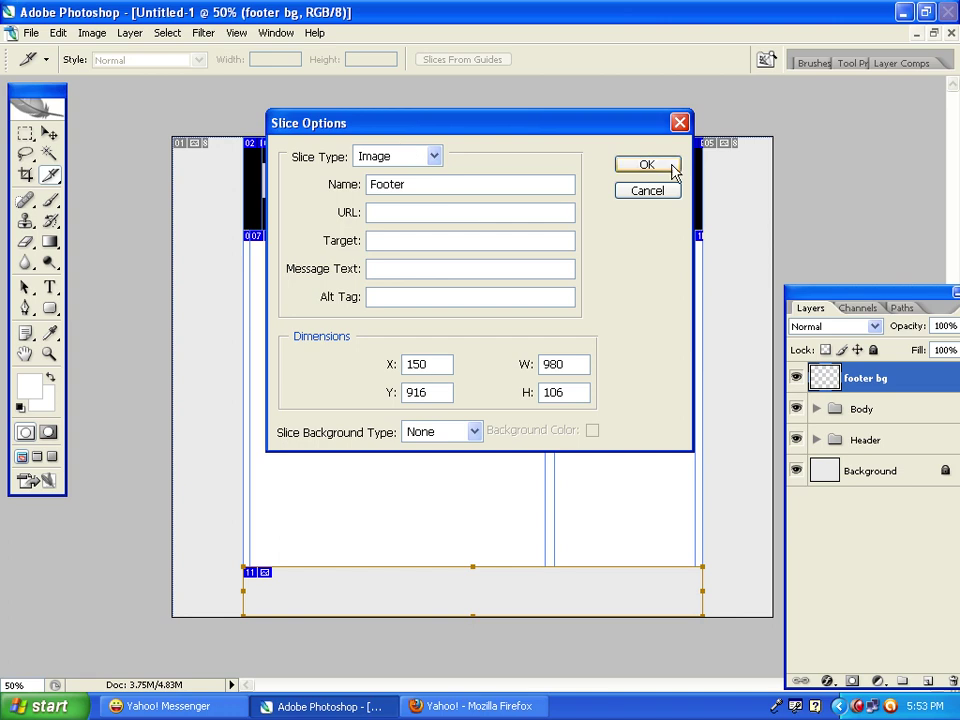
key("Return")
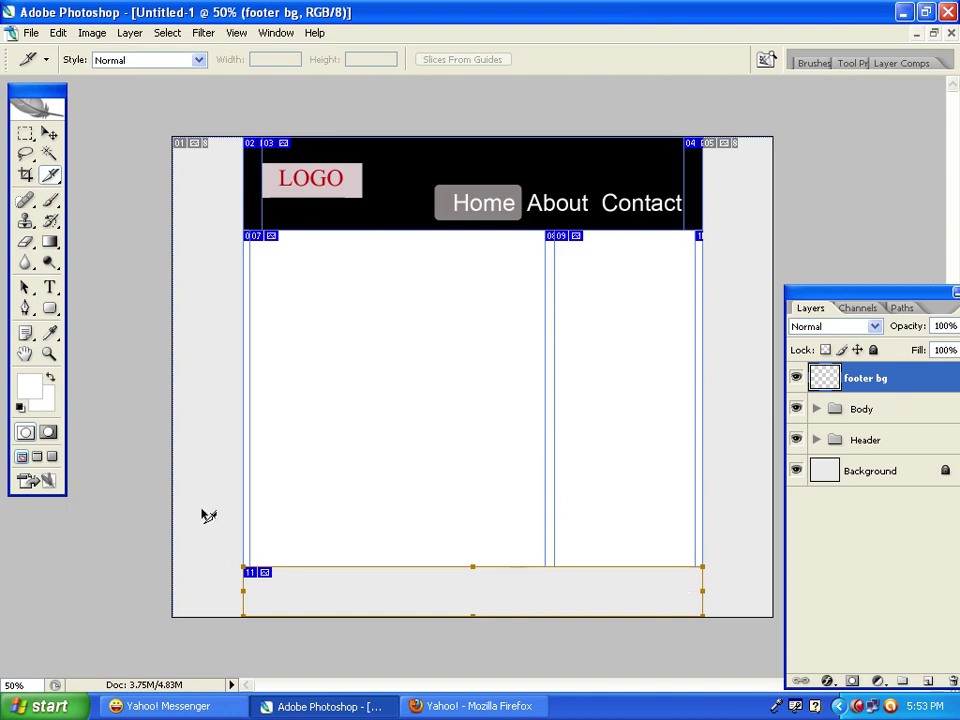
key("ctrl+d")
left_click(462, 594)
double_click(464, 594)
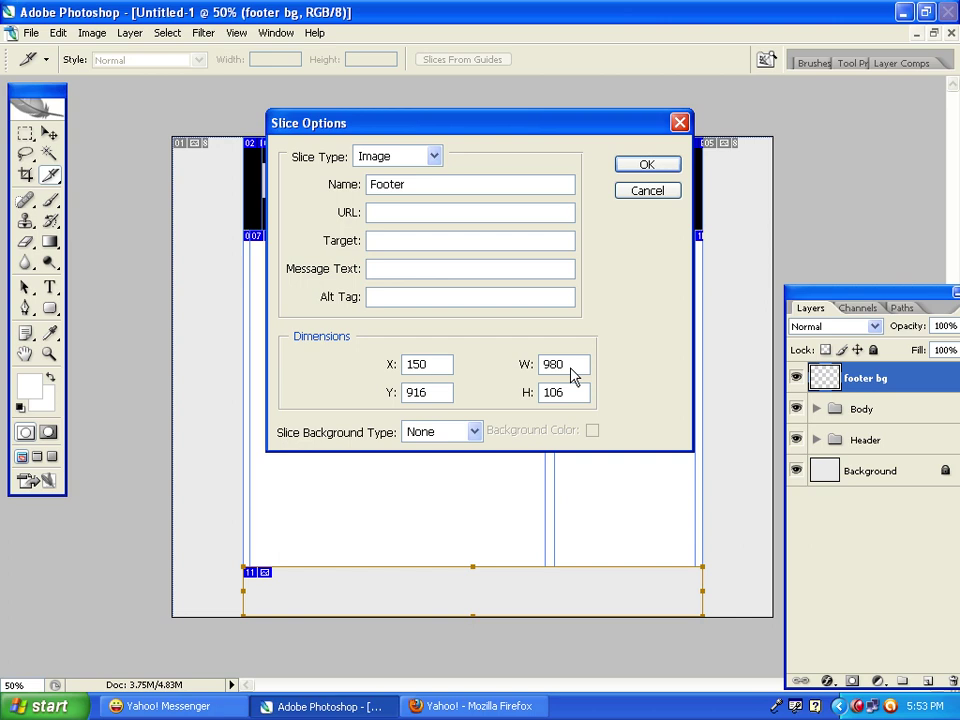
left_click(640, 165)
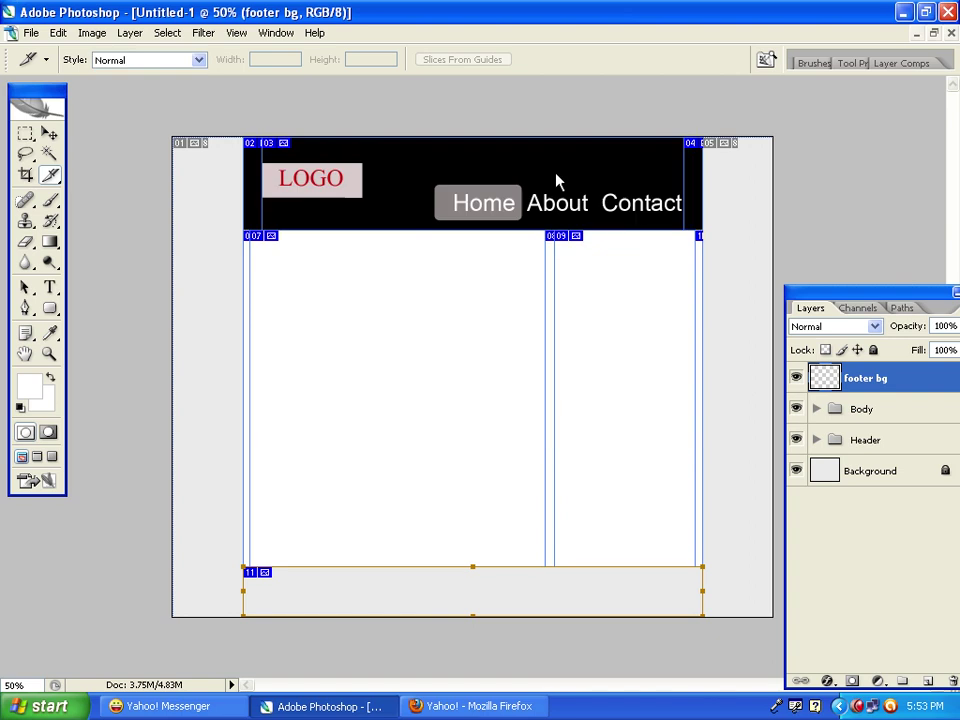
Select the Footer slice's area with a fixed-size rectangular marquee 980 px wide and 106 px high
left_click(24, 133)
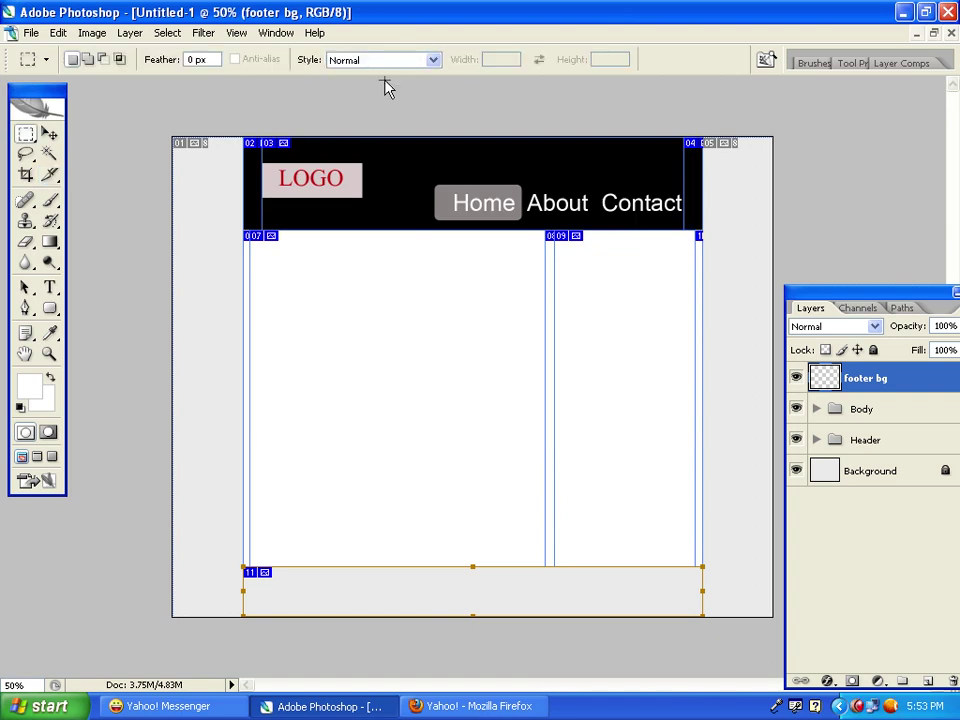
left_click(433, 60)
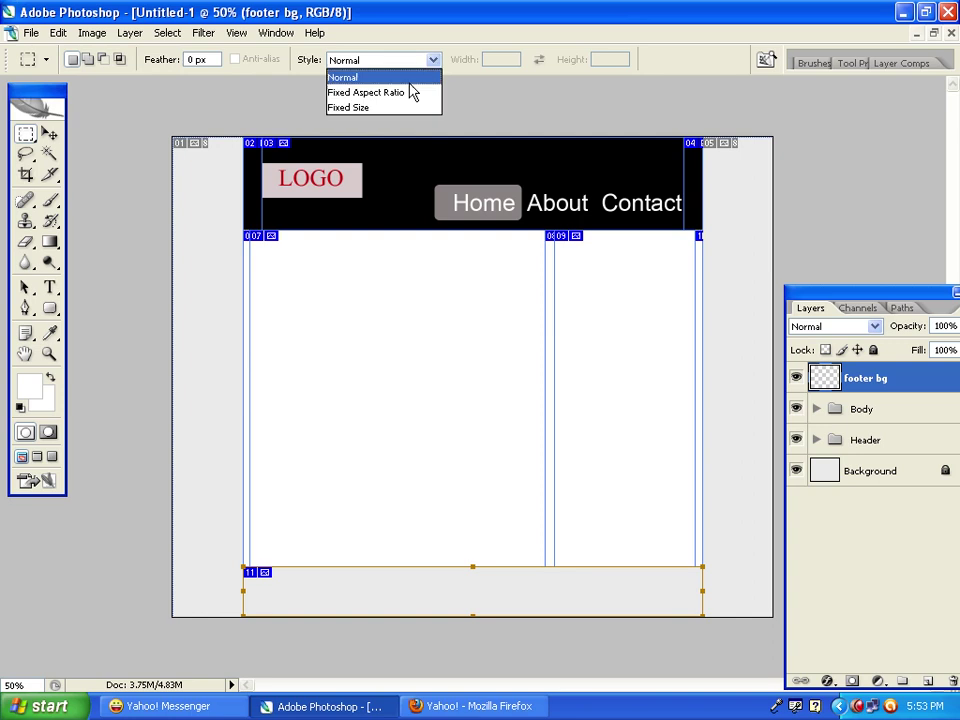
left_click(406, 108)
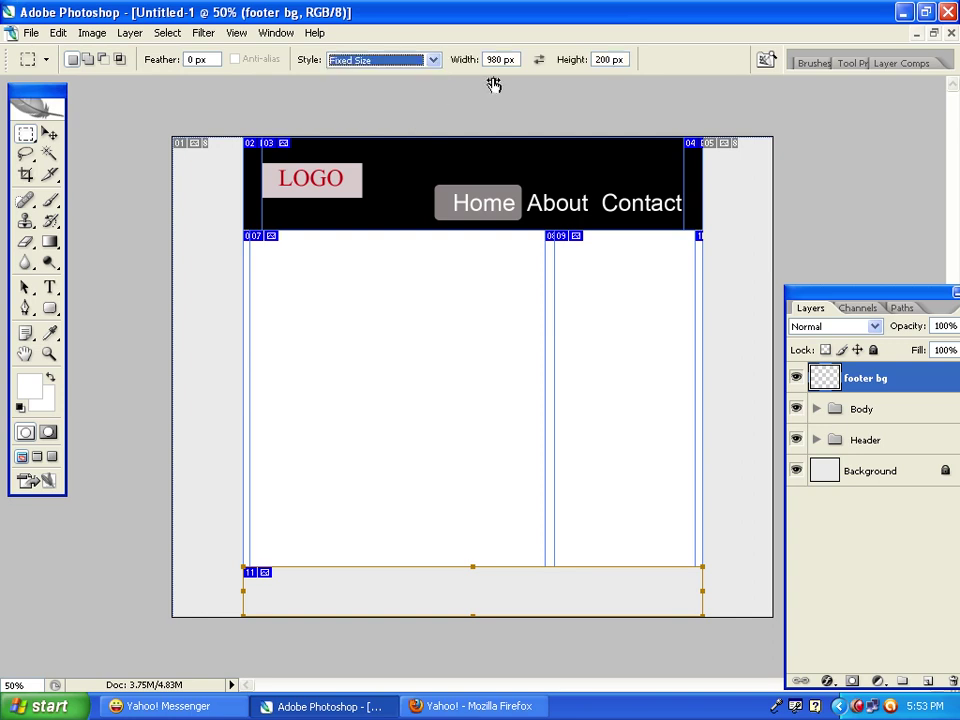
double_click(605, 60)
type("1")
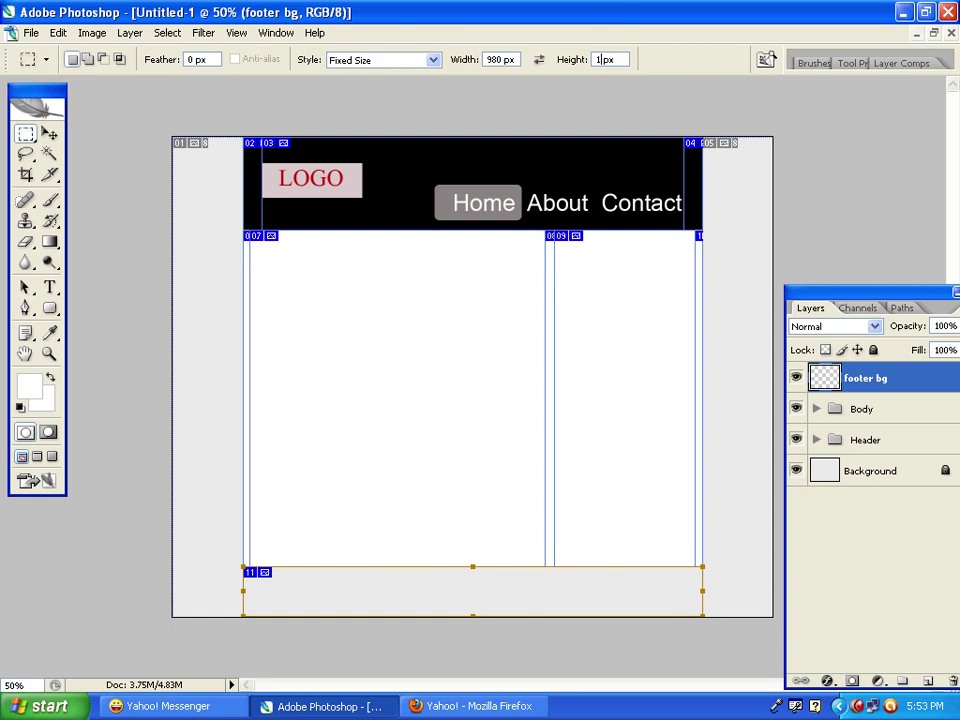
type("06")
left_click(242, 567)
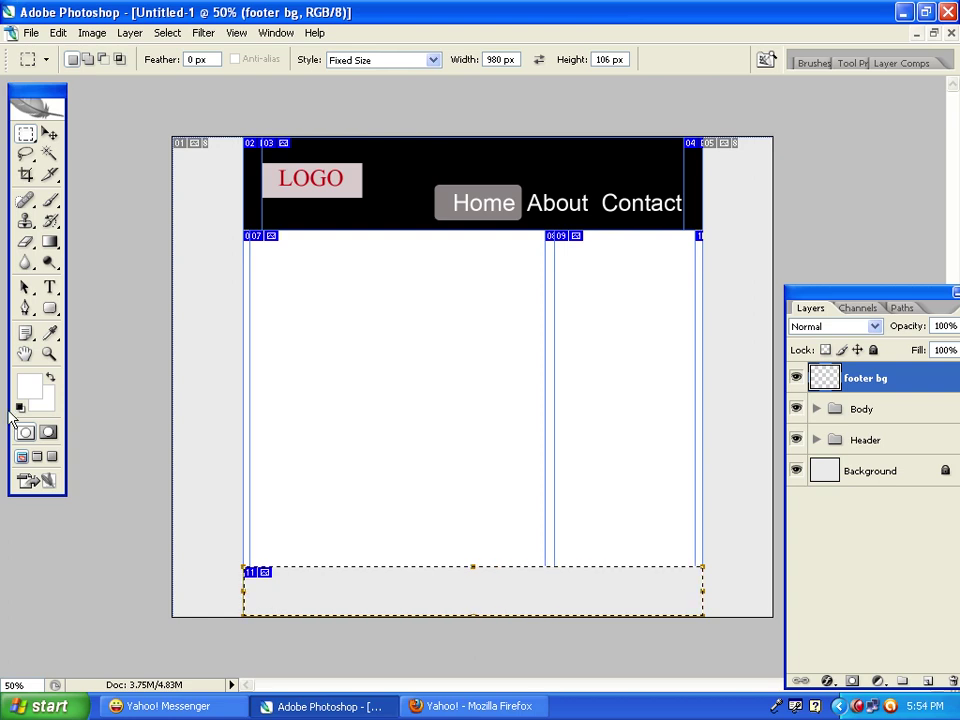
Set the foreground colour to black (000000), fill the footer selection with it on the footer bg layer, and deselect
left_click(30, 388)
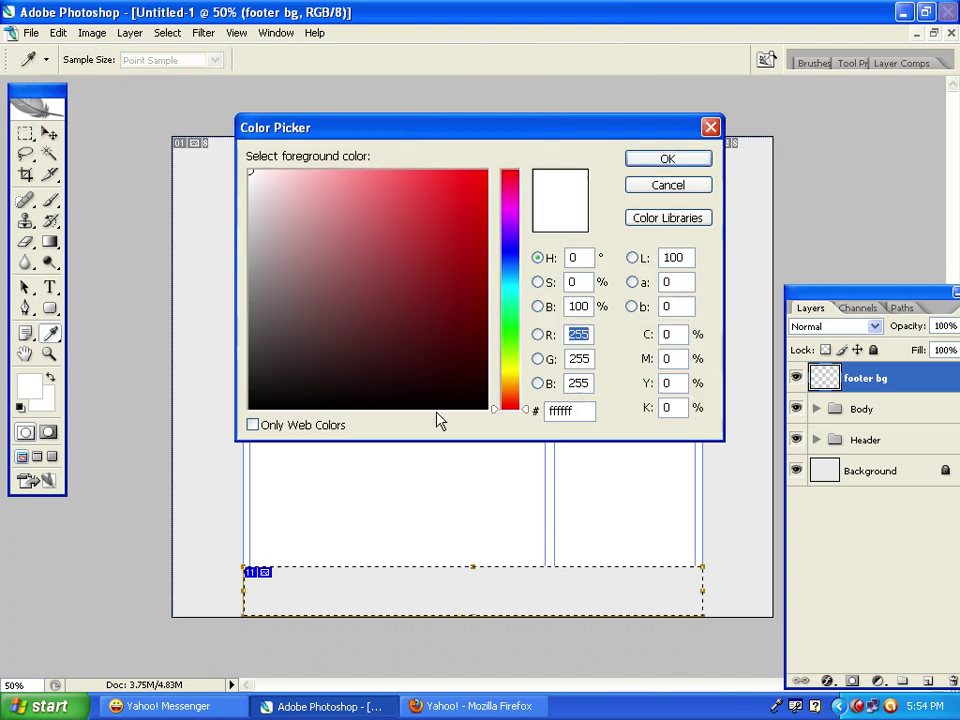
left_click(476, 410)
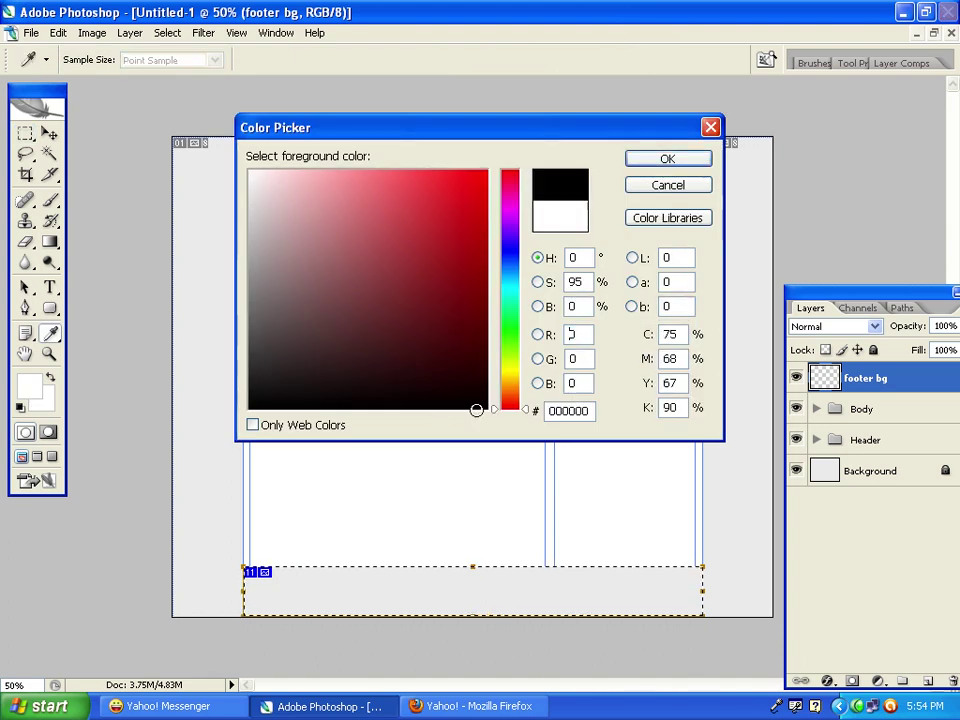
left_click(665, 158)
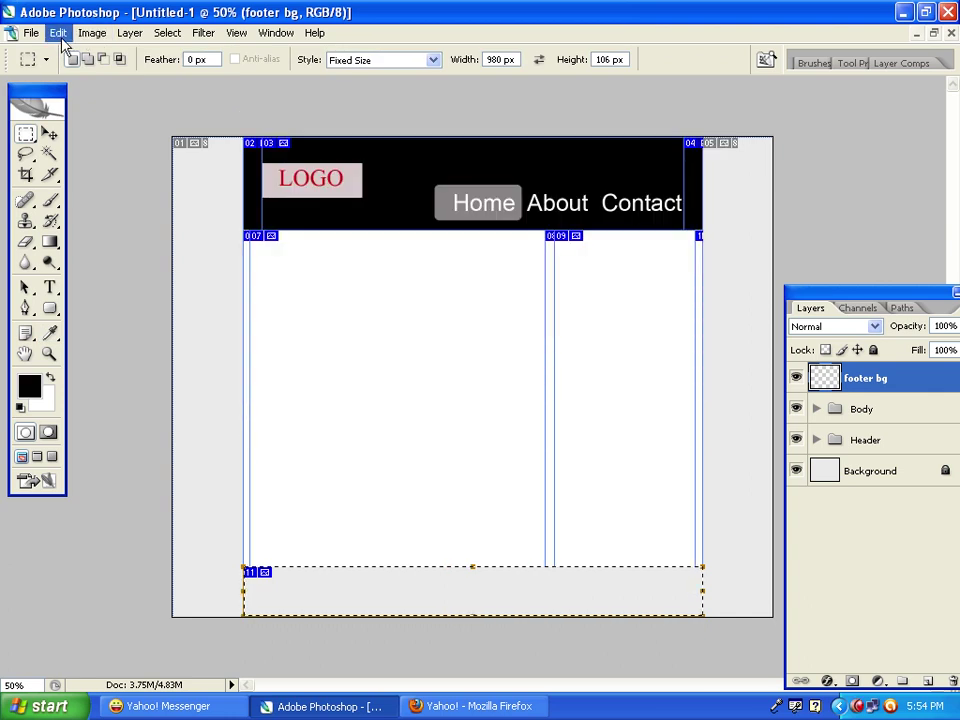
left_click(62, 40)
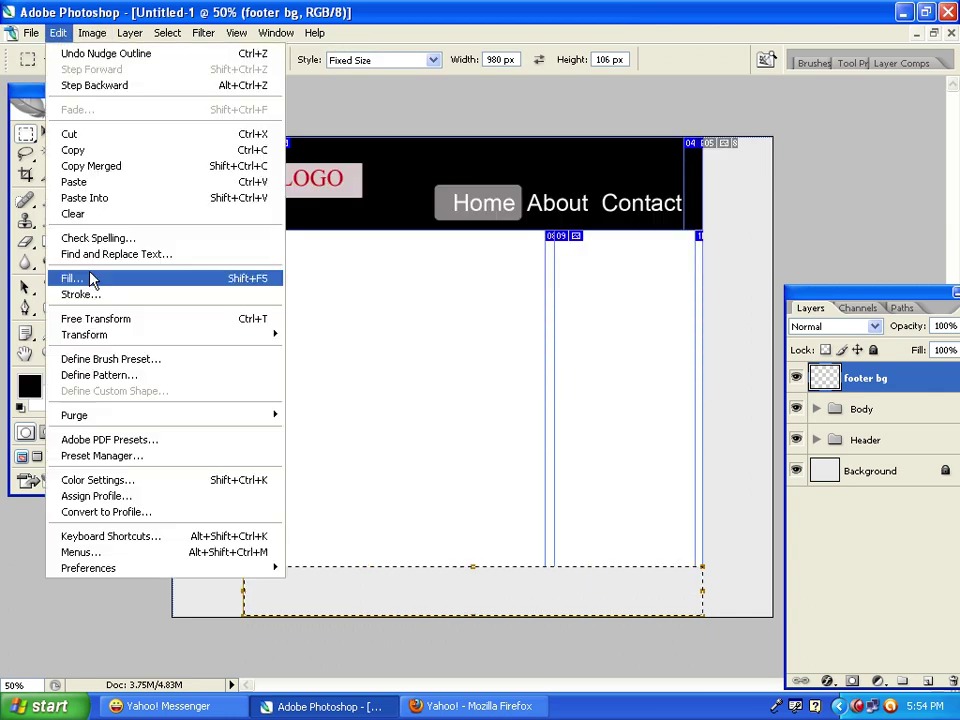
left_click(92, 280)
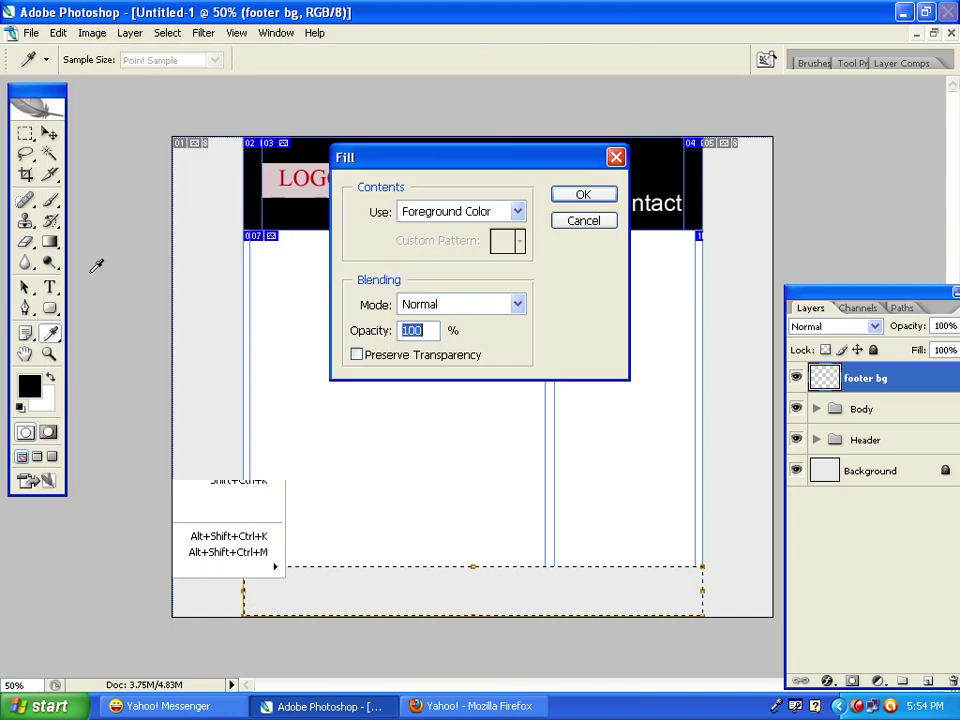
left_click(584, 194)
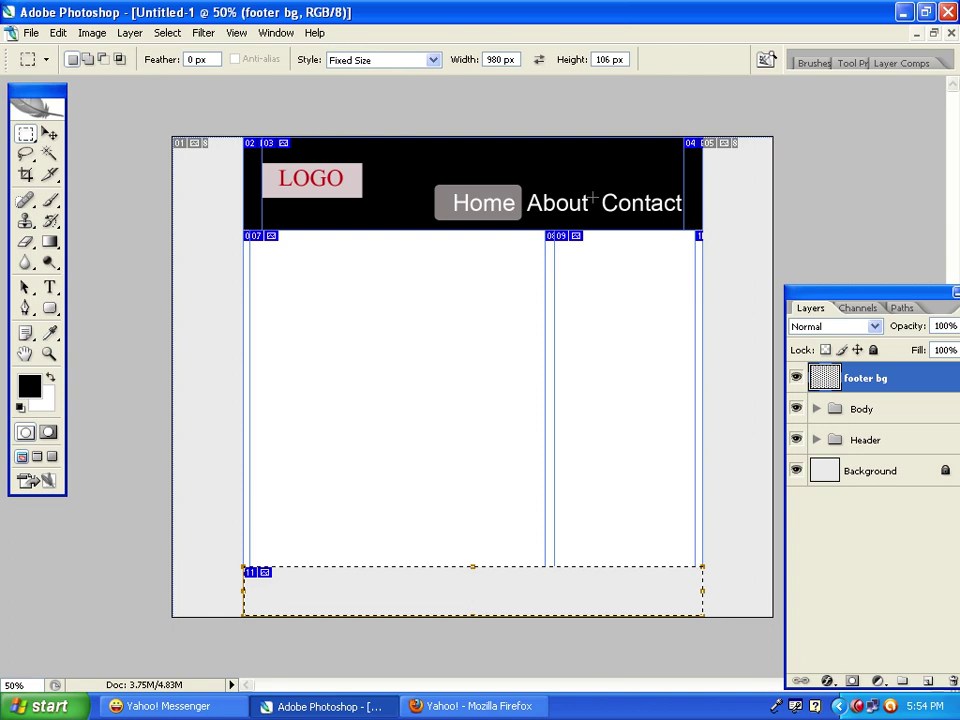
key("alt+BackSpace")
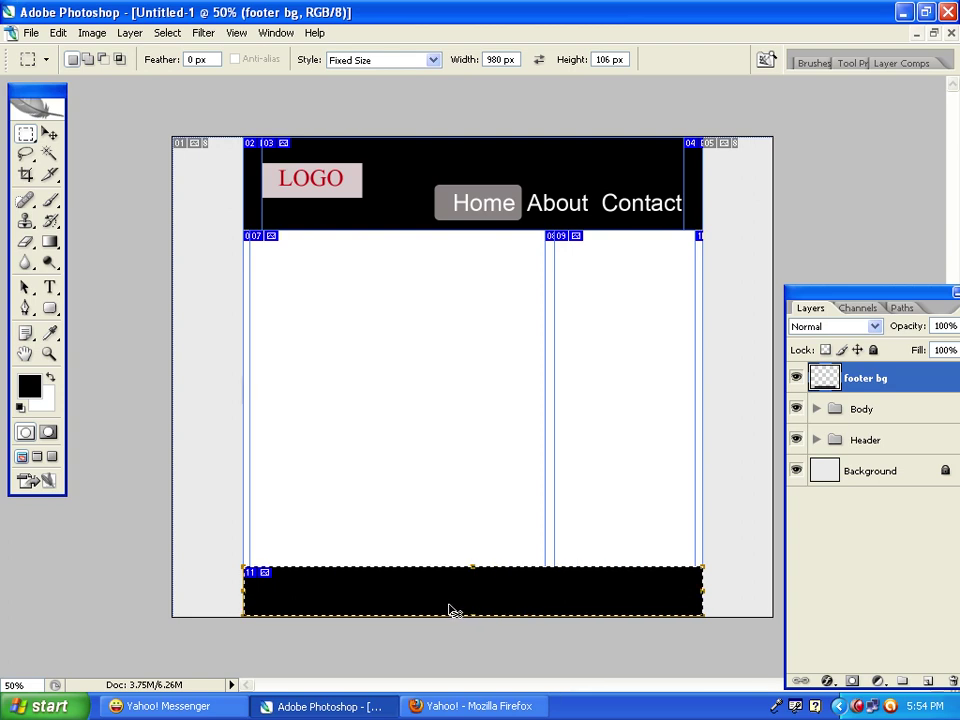
key("ctrl+t")
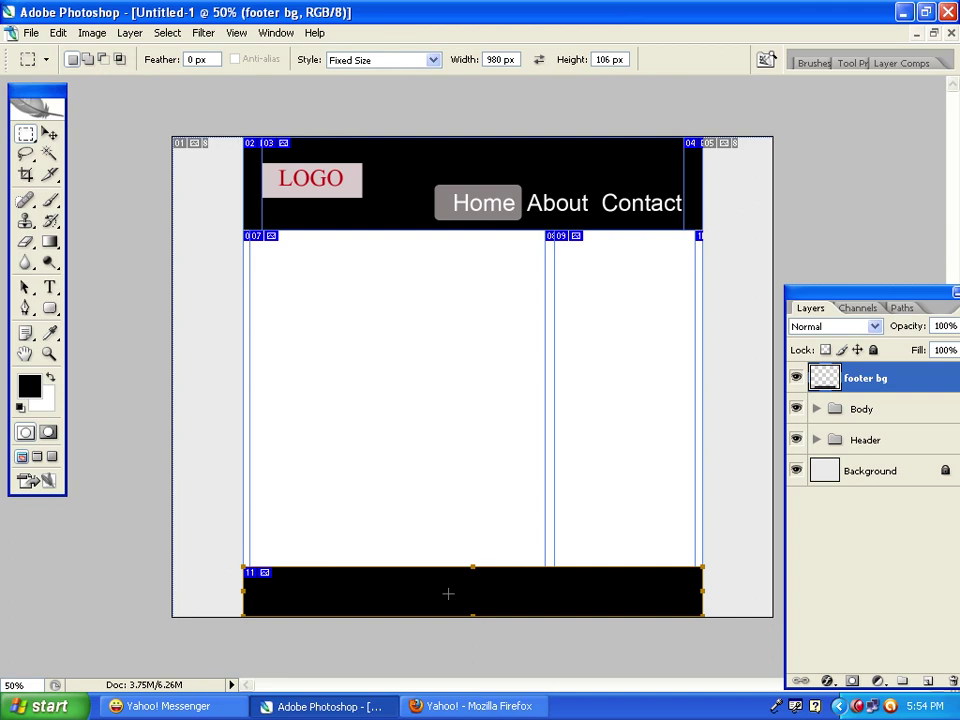
Set the Type tool to Arial Regular, 9 pt and white (ffffff), and add a new layer above footer bg
left_click(50, 289)
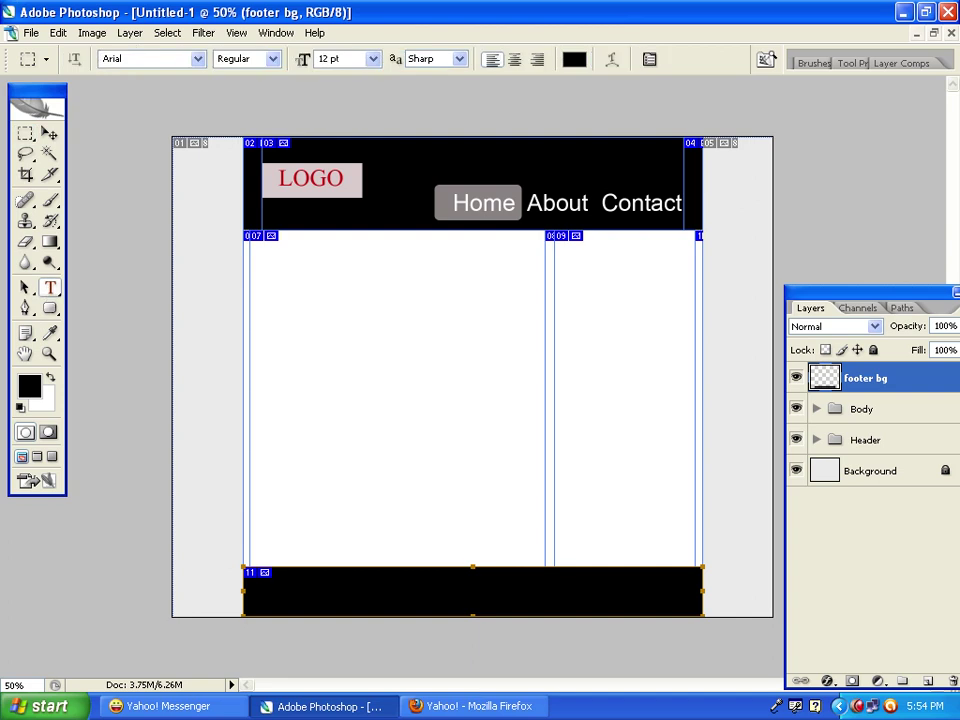
left_click(372, 60)
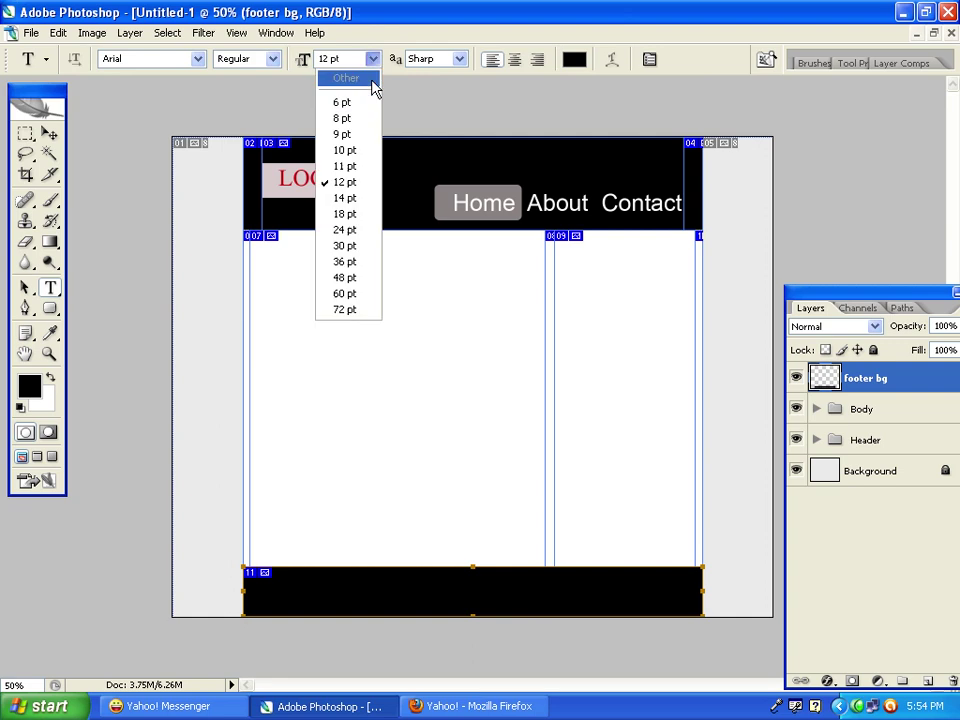
left_click(344, 150)
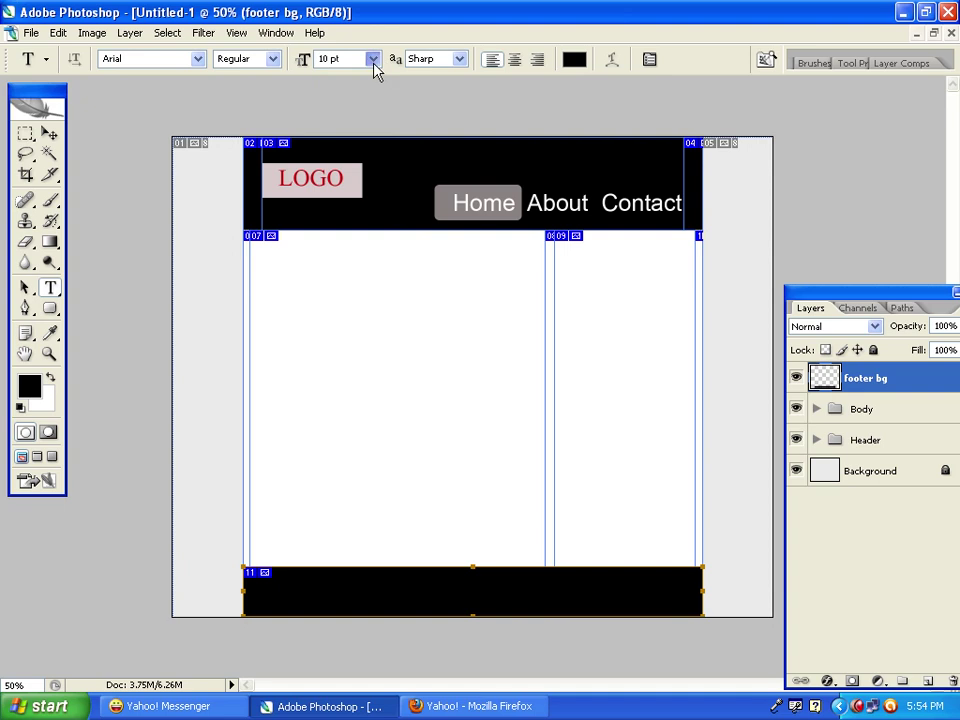
left_click(373, 60)
left_click(344, 132)
left_click(928, 681)
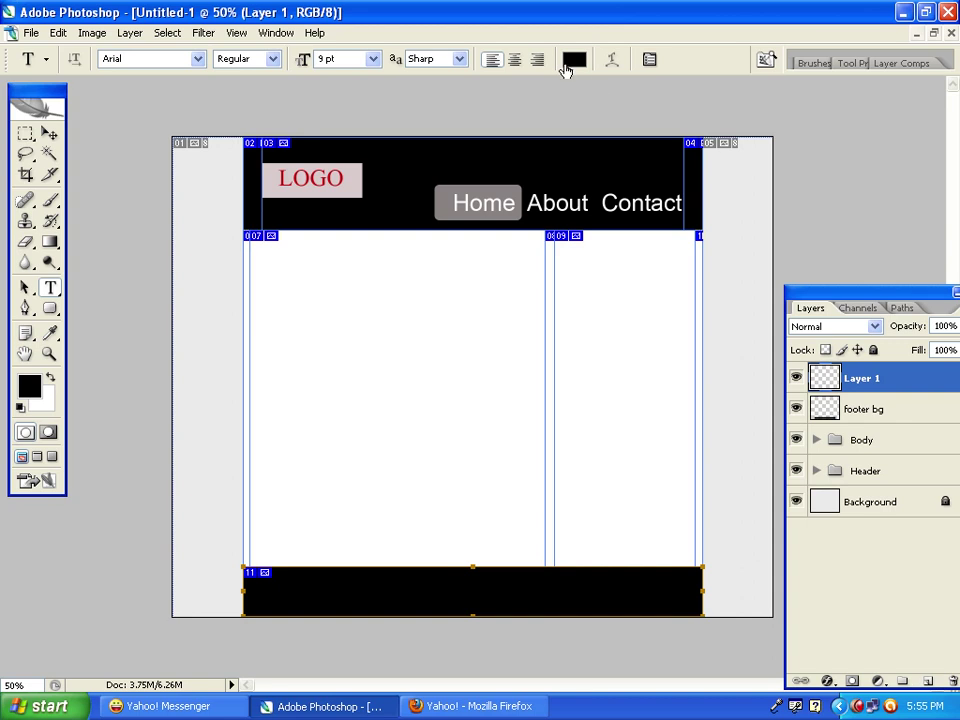
left_click(573, 60)
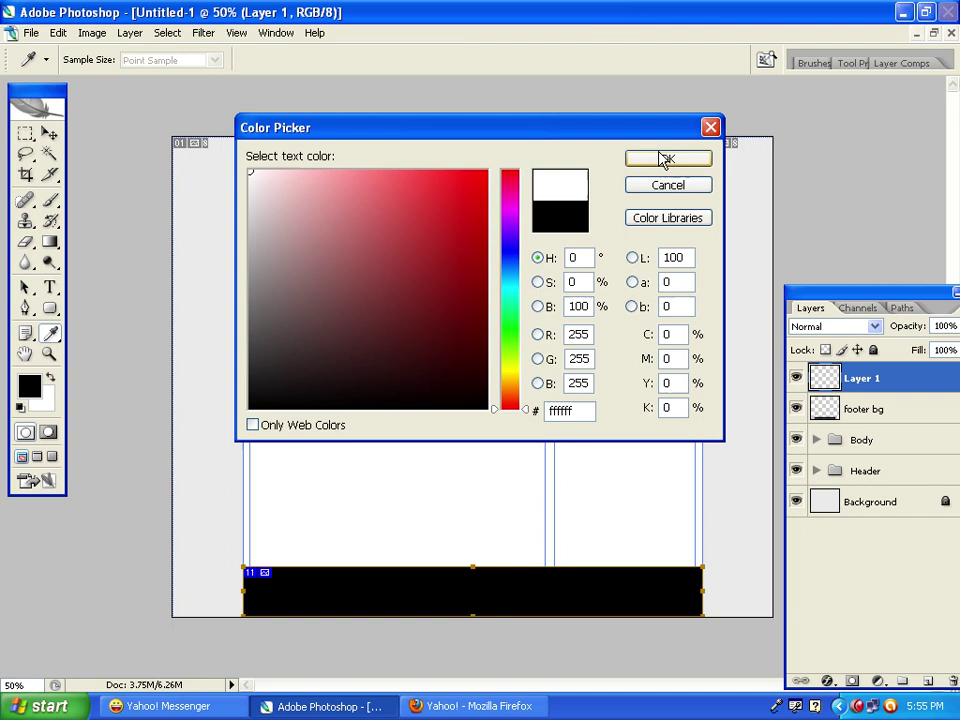
left_click(664, 159)
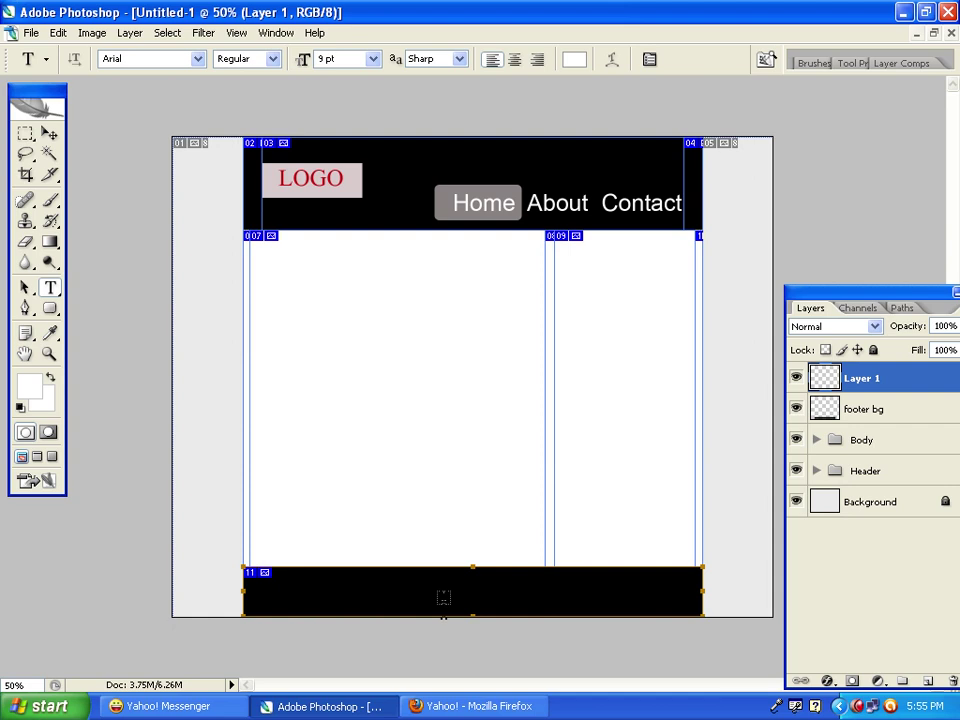
Add the text "copyright by AL-HERA" in the middle of the black footer area
left_click(443, 597)
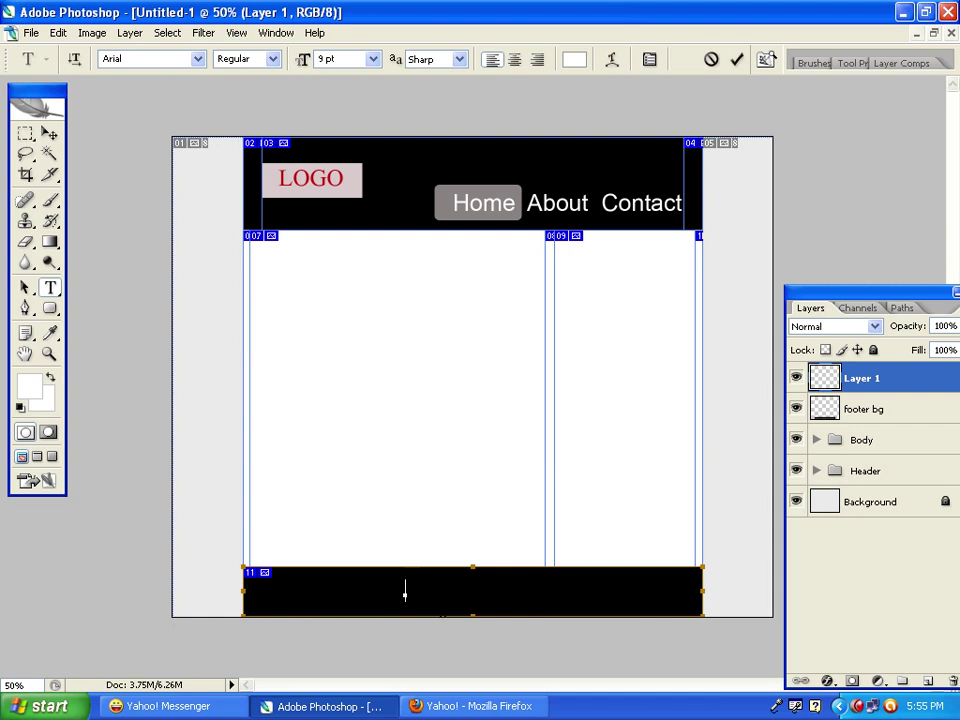
type("©")
key("BackSpace")
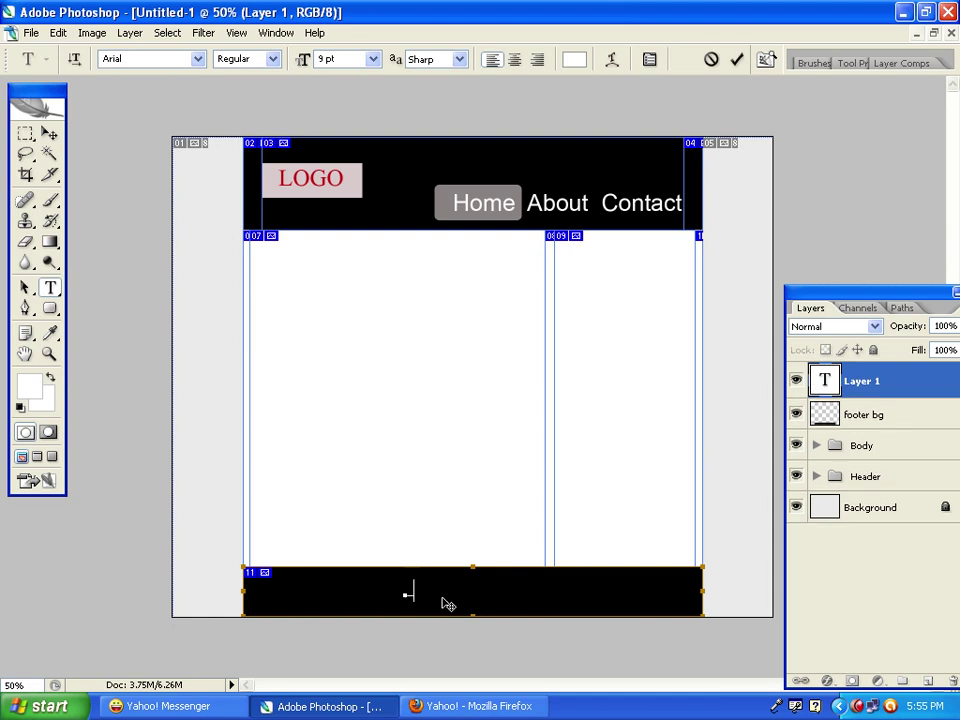
type("©")
type("op")
type("yr")
type("i")
type("ght")
type(" by")
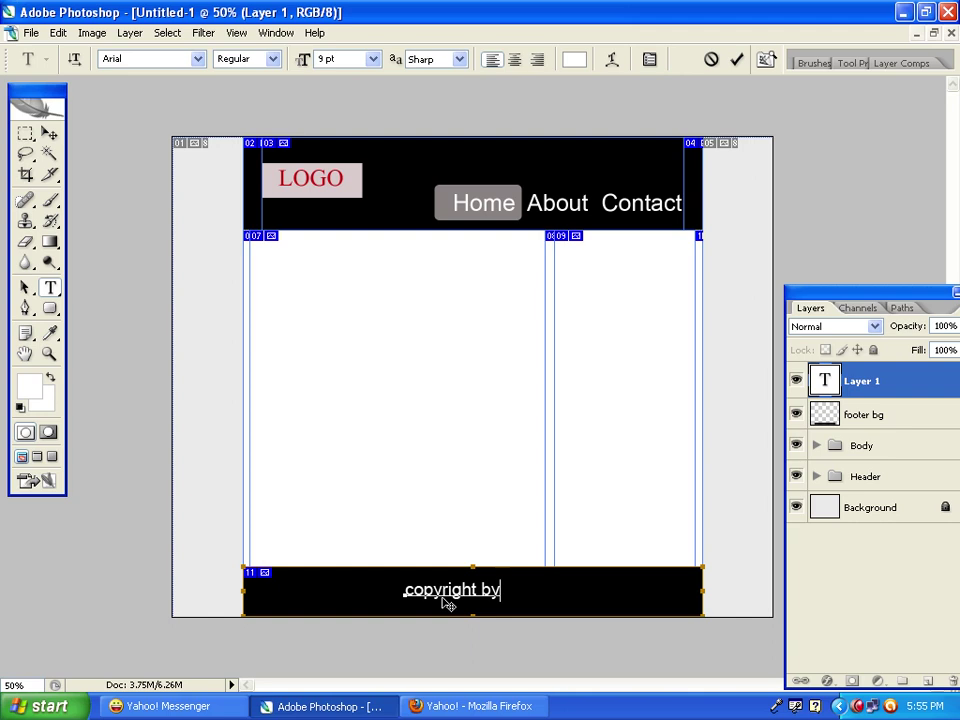
type(" AL-HERA")
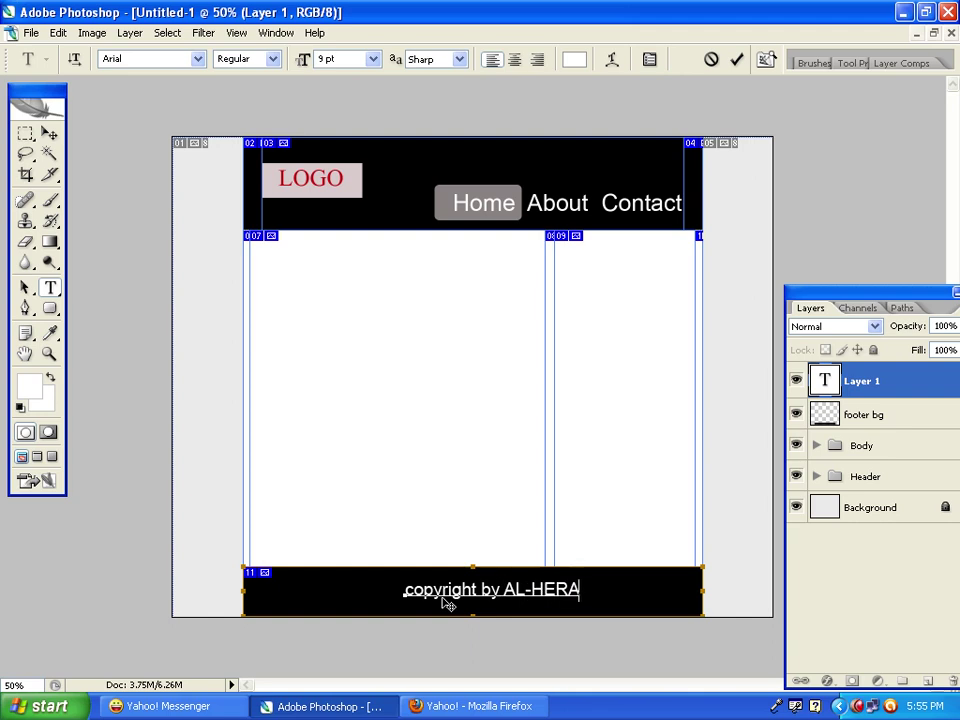
left_click(50, 134)
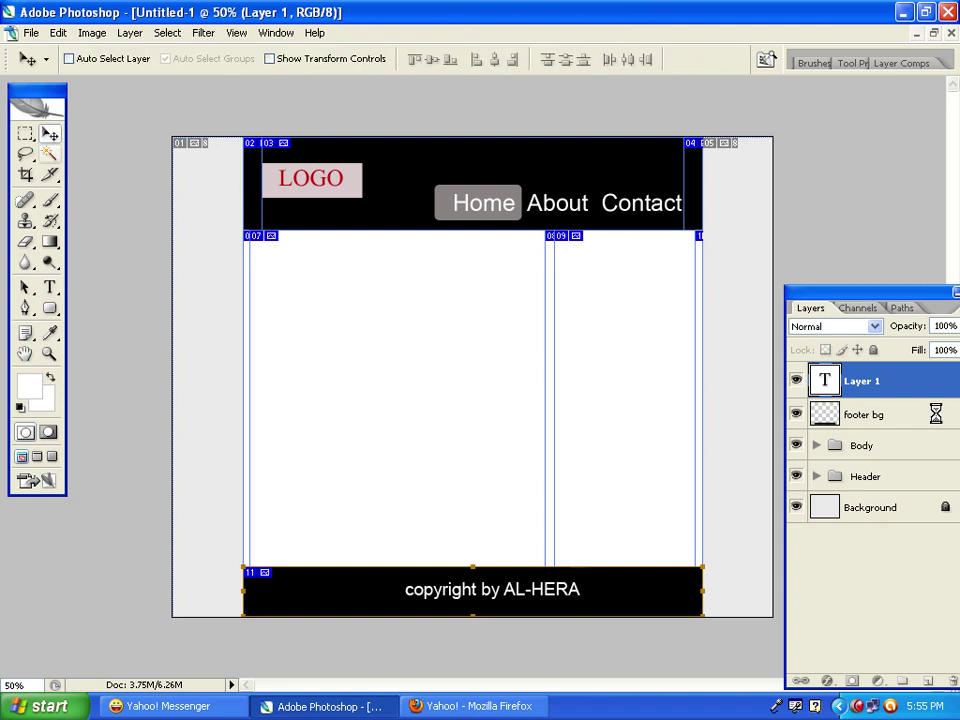
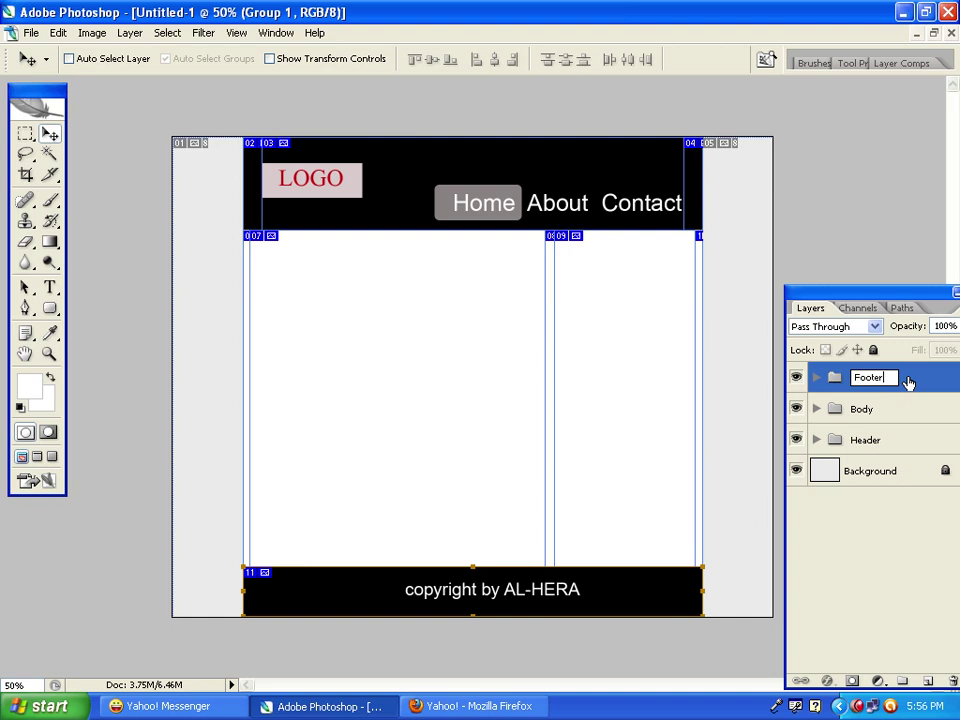
Name the footer layers' group Footer and arrange the groups in the order Header, Body, Footer above the Background layer
key("Return")
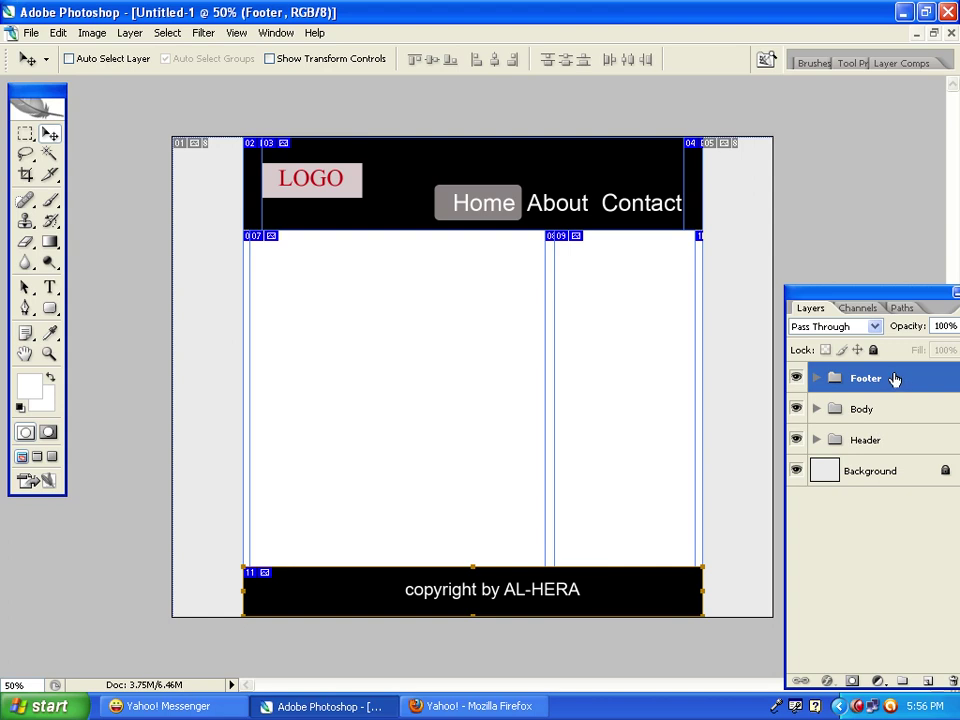
left_click_drag(895, 379, 890, 455)
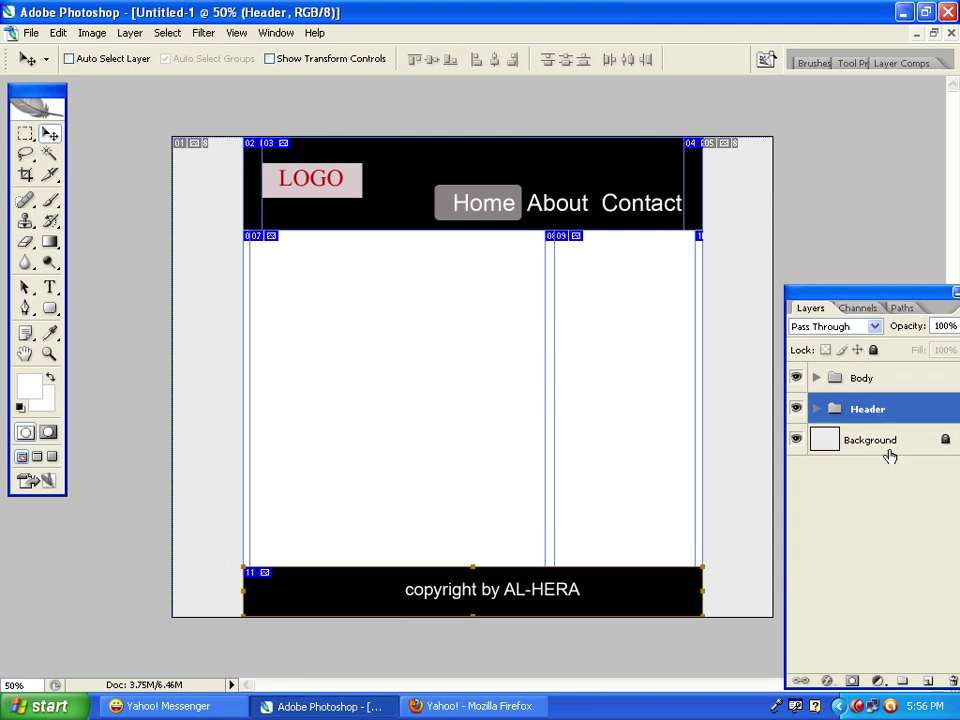
key("ctrl+z")
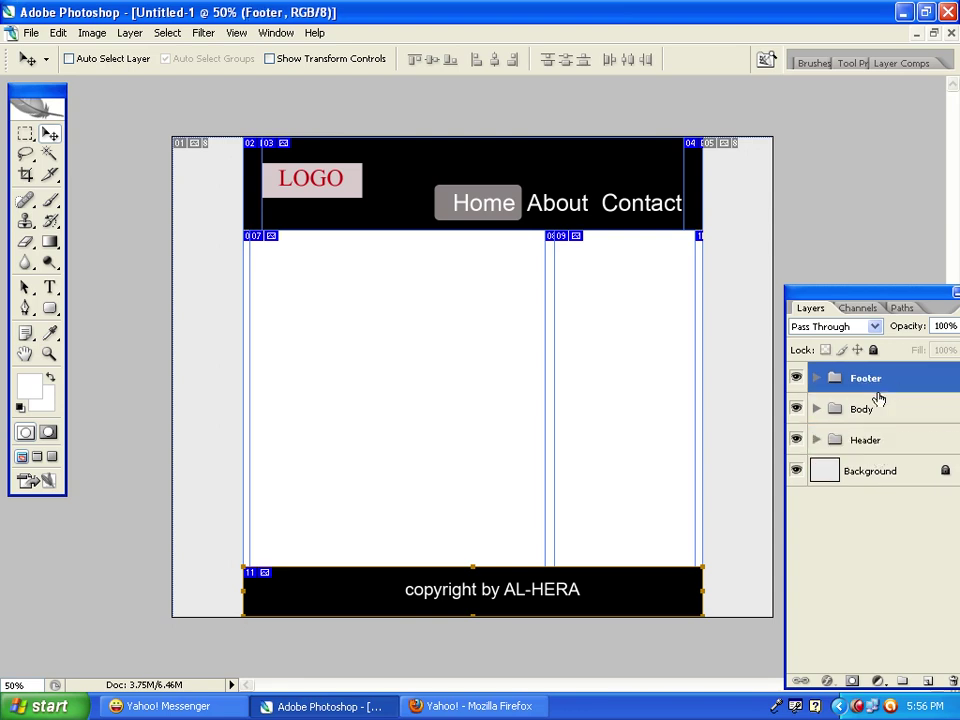
left_click_drag(896, 388, 899, 469)
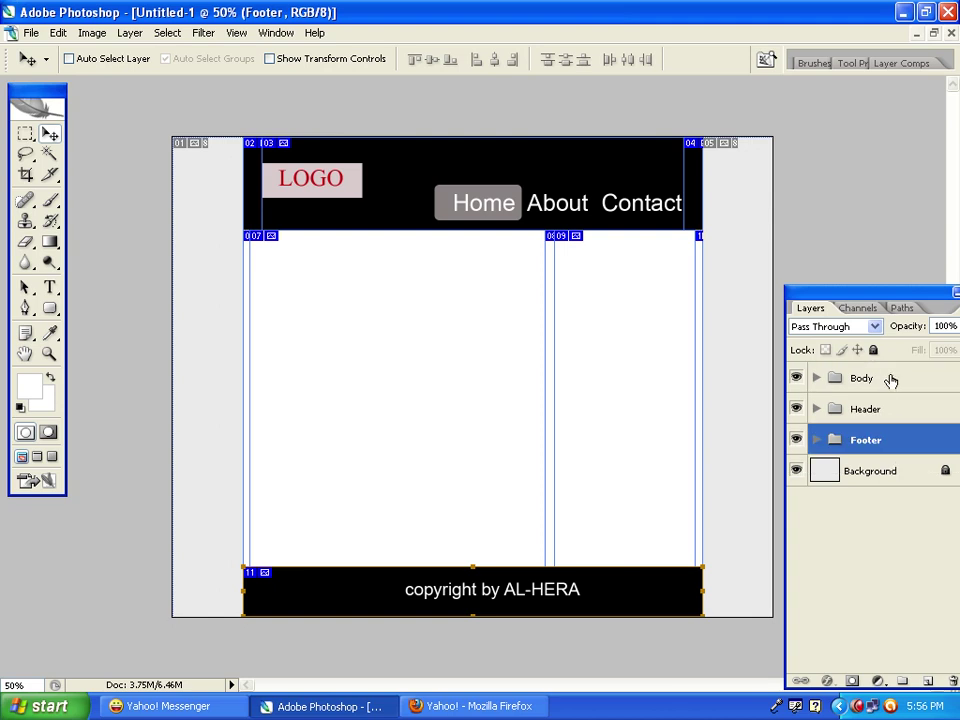
left_click_drag(890, 380, 891, 428)
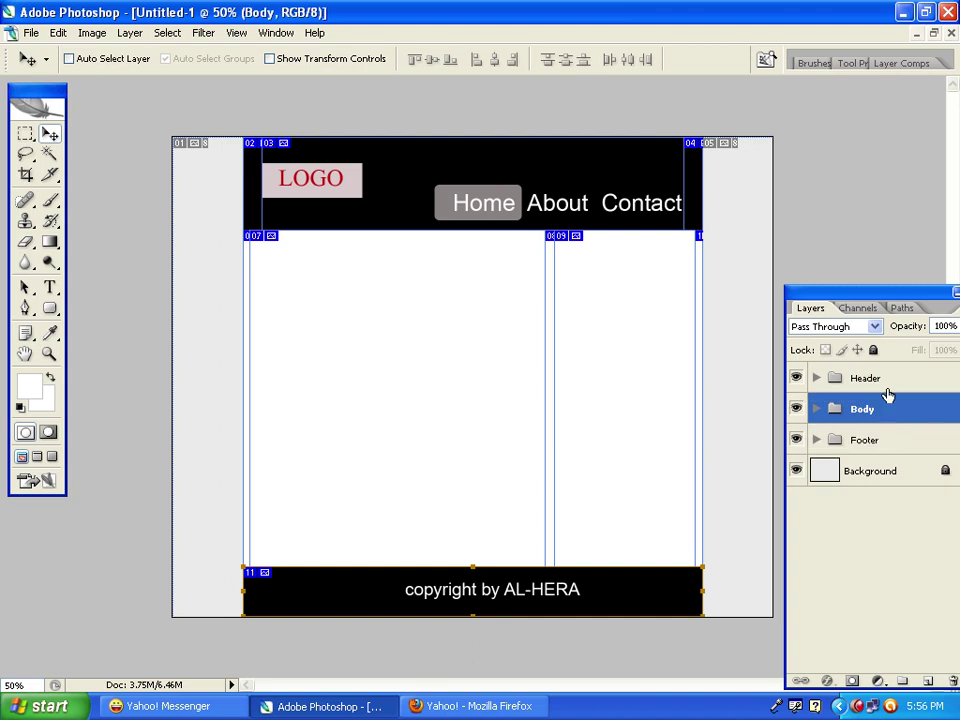
left_click(883, 383)
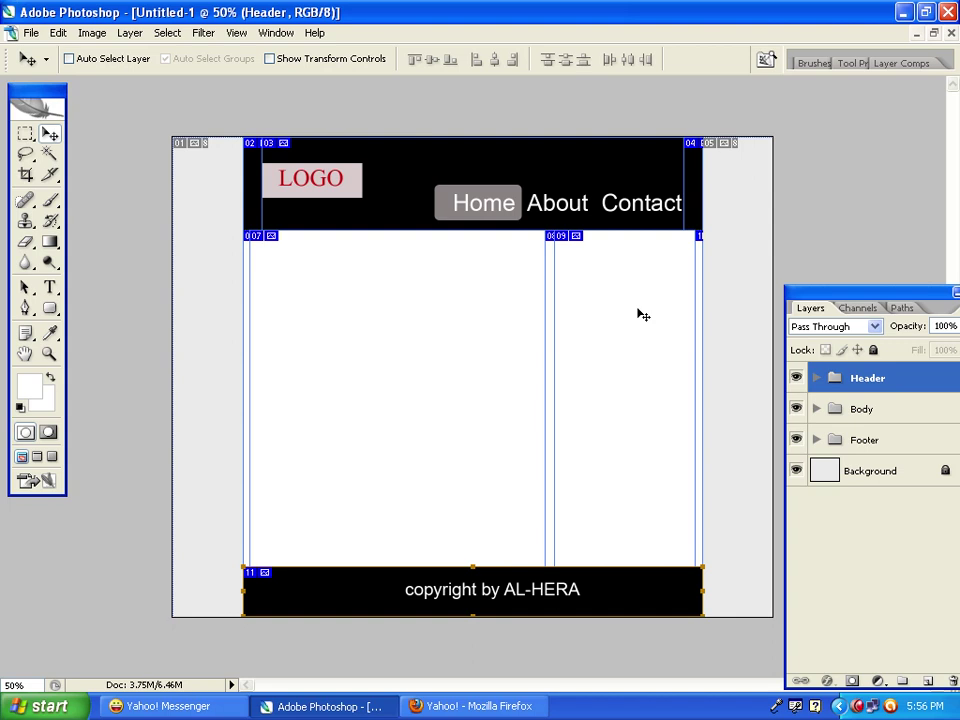
Review the layer structure by checking the Header group's contents and selecting the Body group, Footer group and Background layer in turn
left_click(816, 378)
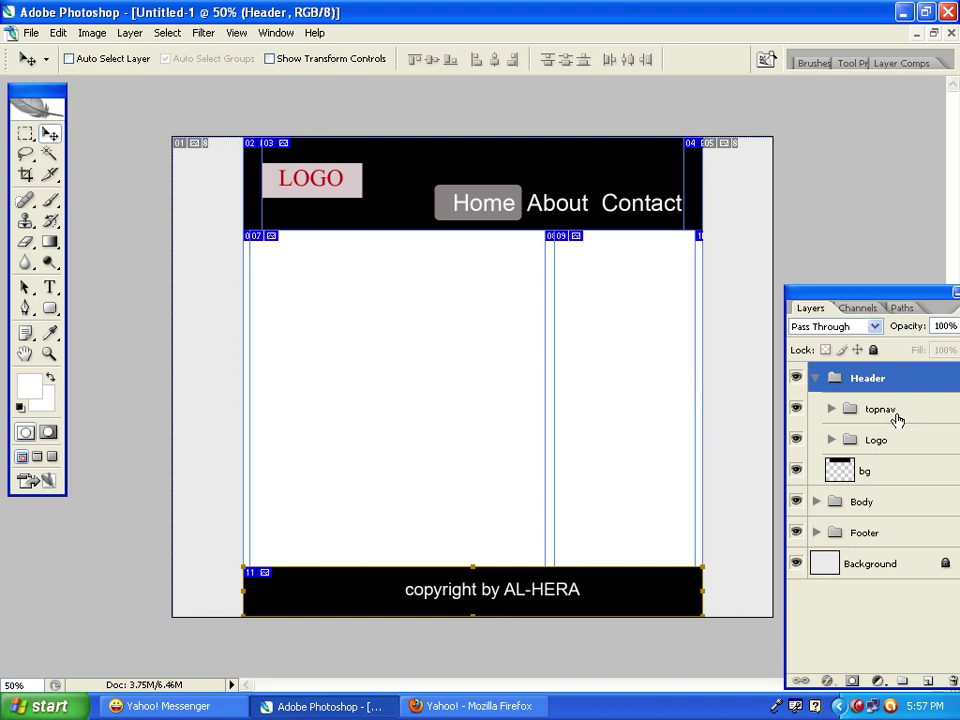
left_click(817, 380)
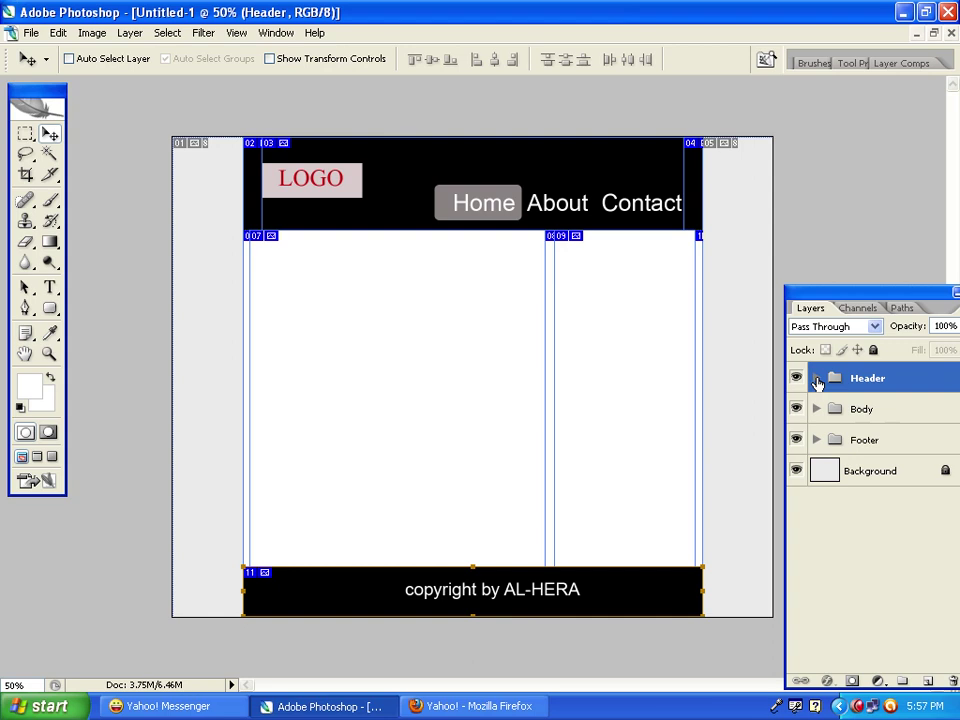
left_click(817, 380)
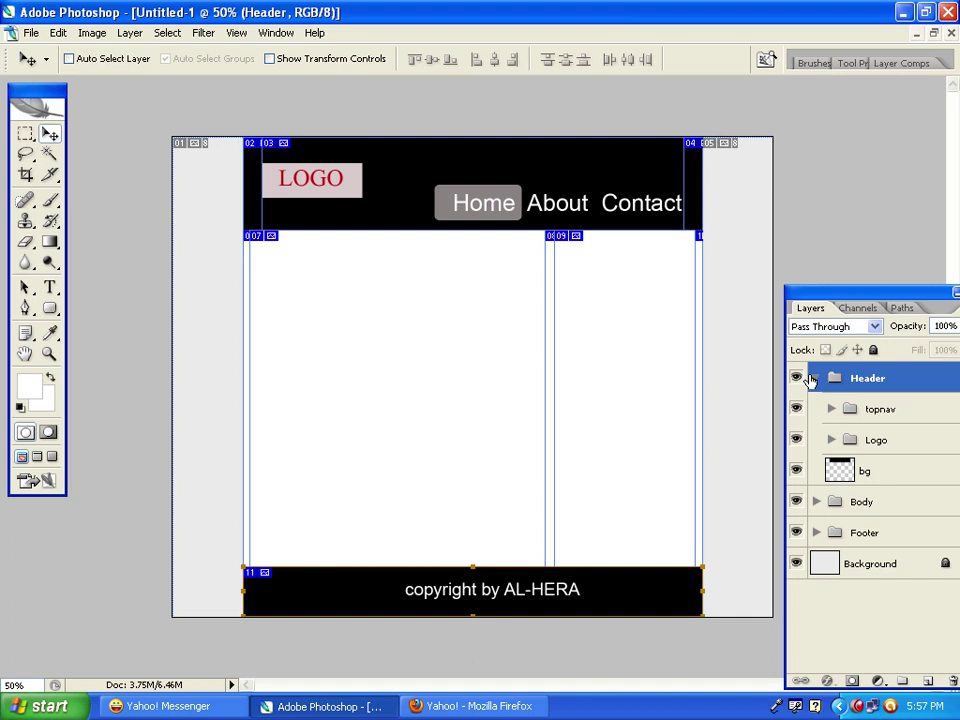
left_click(814, 379)
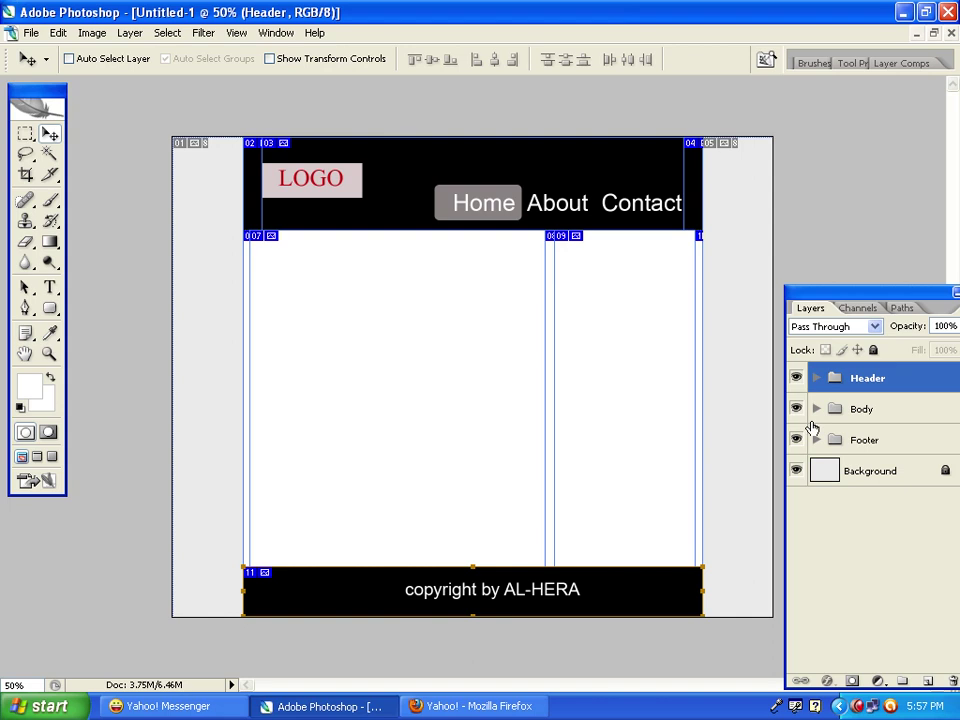
left_click(863, 422)
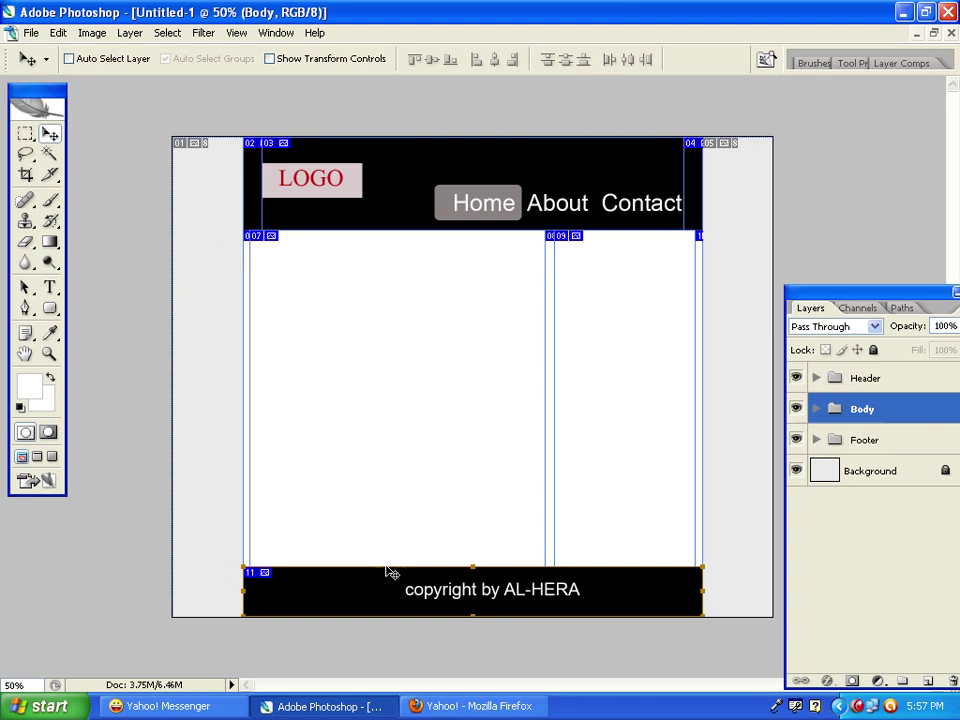
left_click(893, 443)
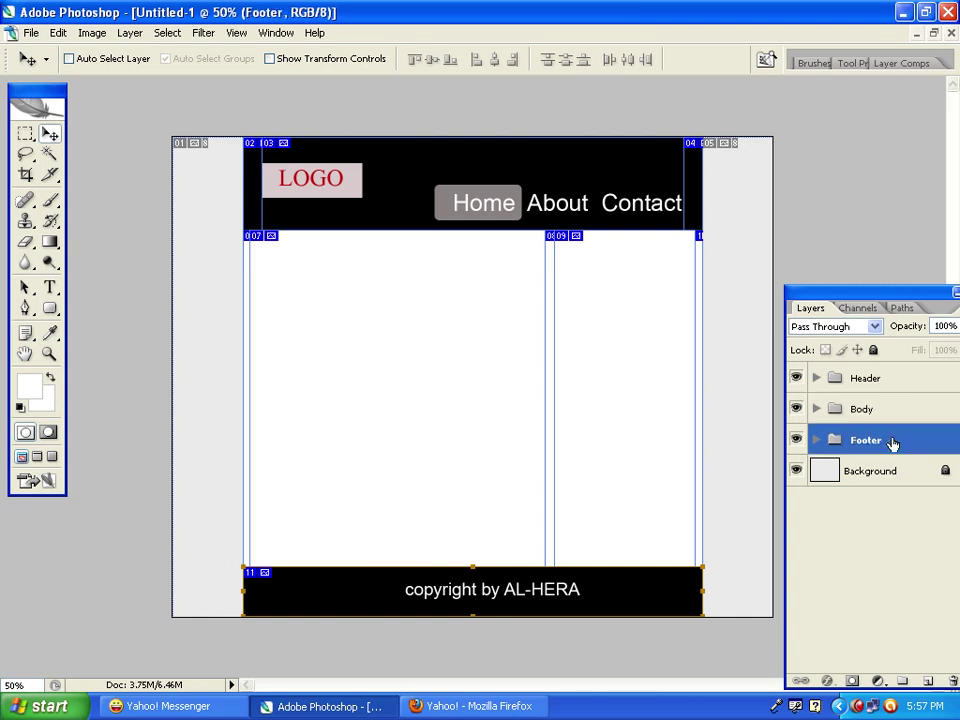
left_click(211, 313, "ctrl")
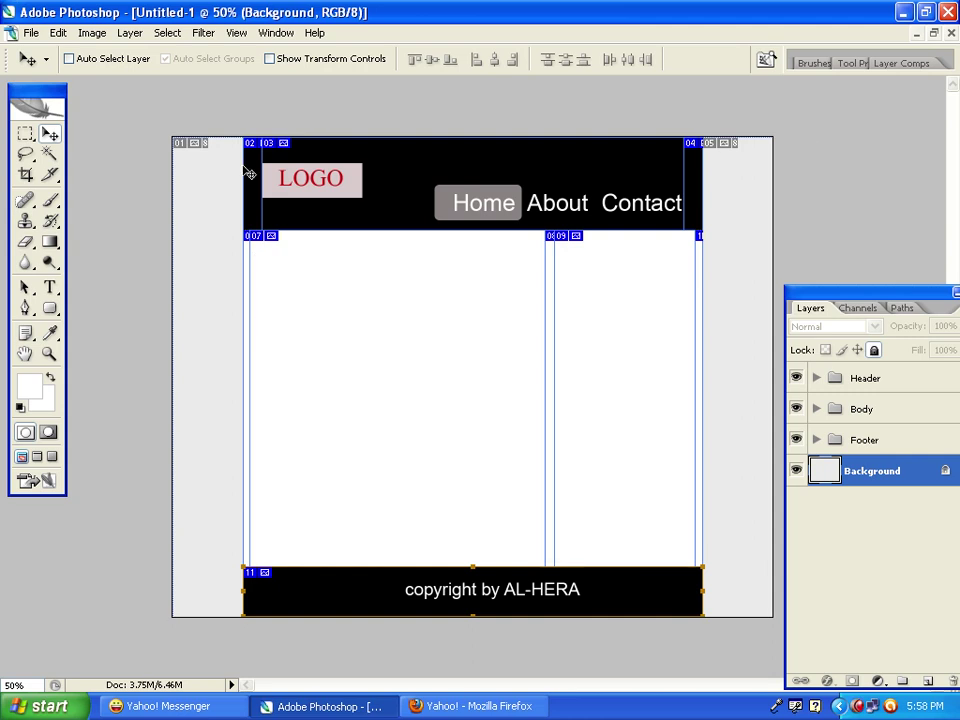
Switch to the template 05.psd document and look over its sliced page layout from the header to the footer
left_click(916, 34)
left_click(91, 678)
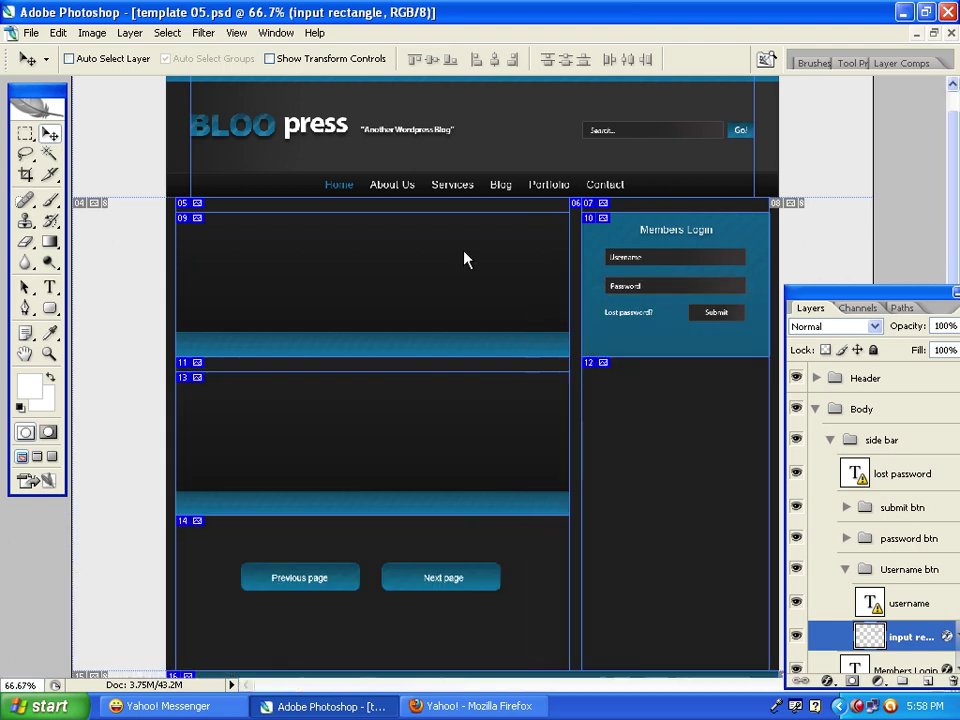
left_click_drag(957, 248, 957, 222)
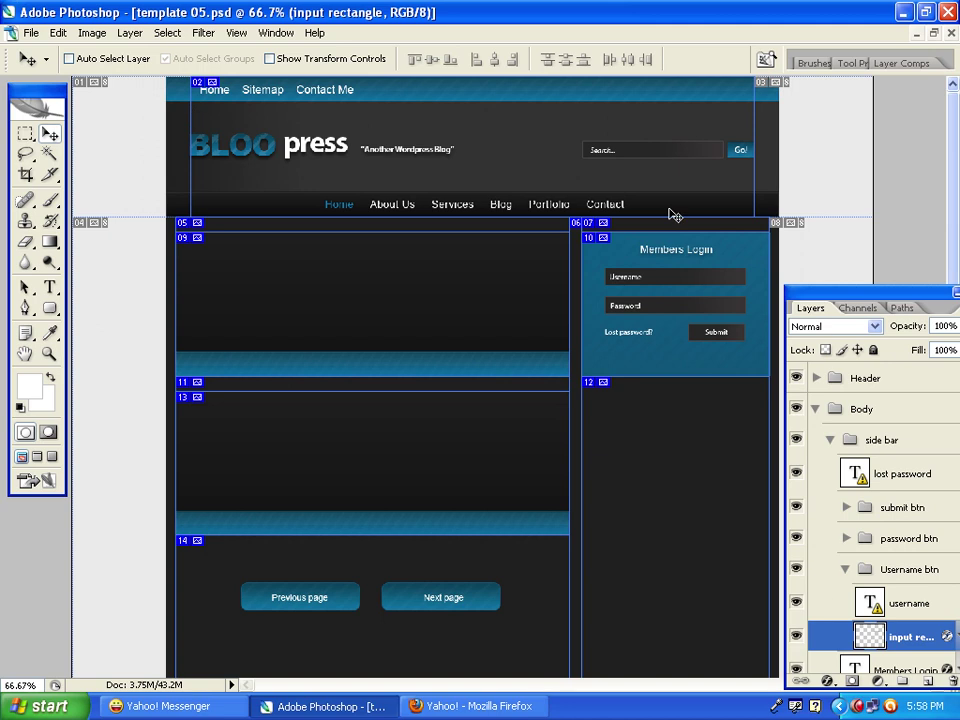
scroll(822, 247, "down", 1)
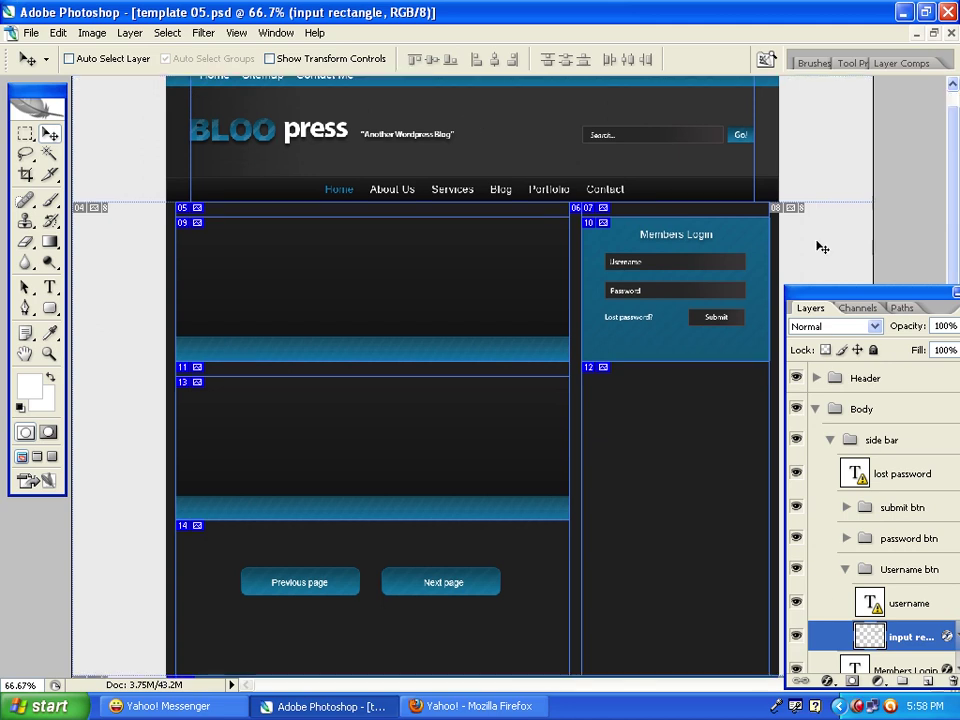
scroll(360, 233, "down", 2)
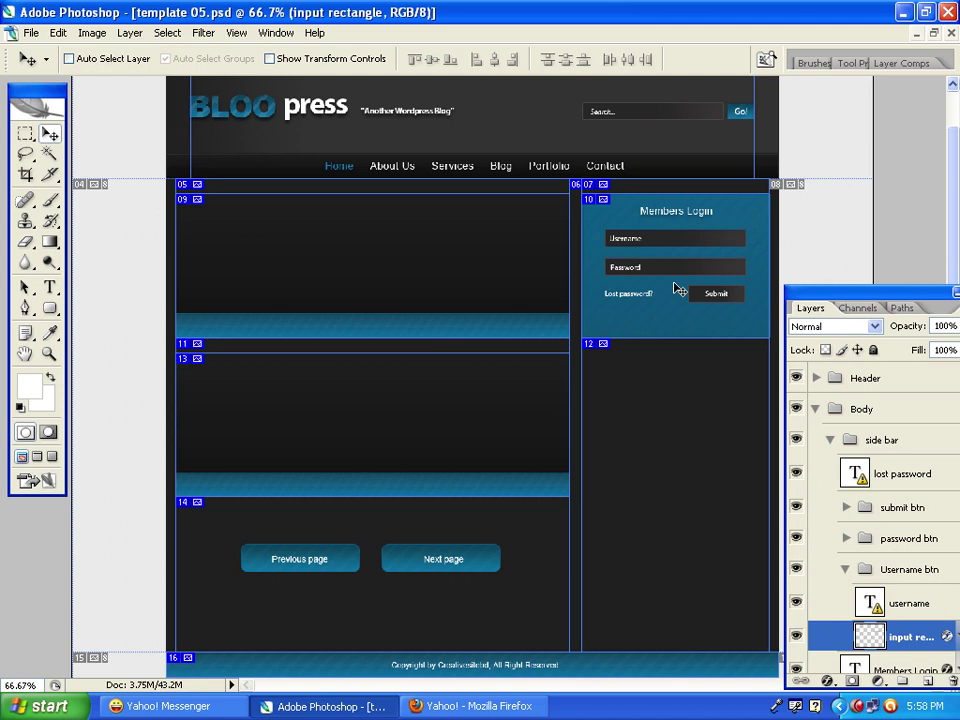
Examine how the Body and Header groups of template 05.psd are organised, including the side bar and search btn subgroups, and collapse them
left_click(827, 445)
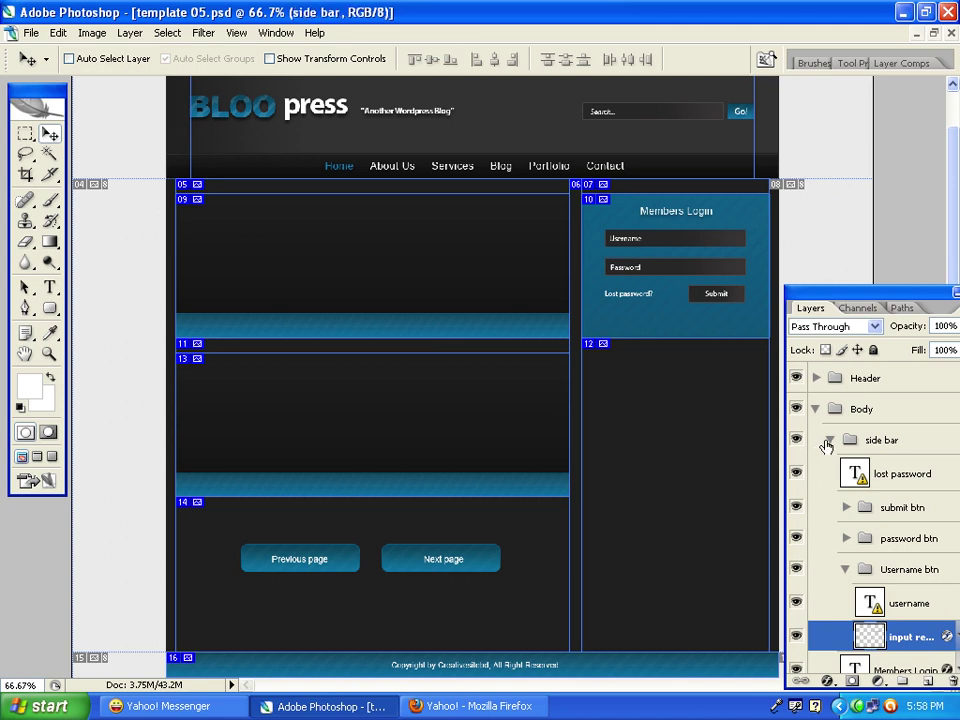
left_click(815, 414)
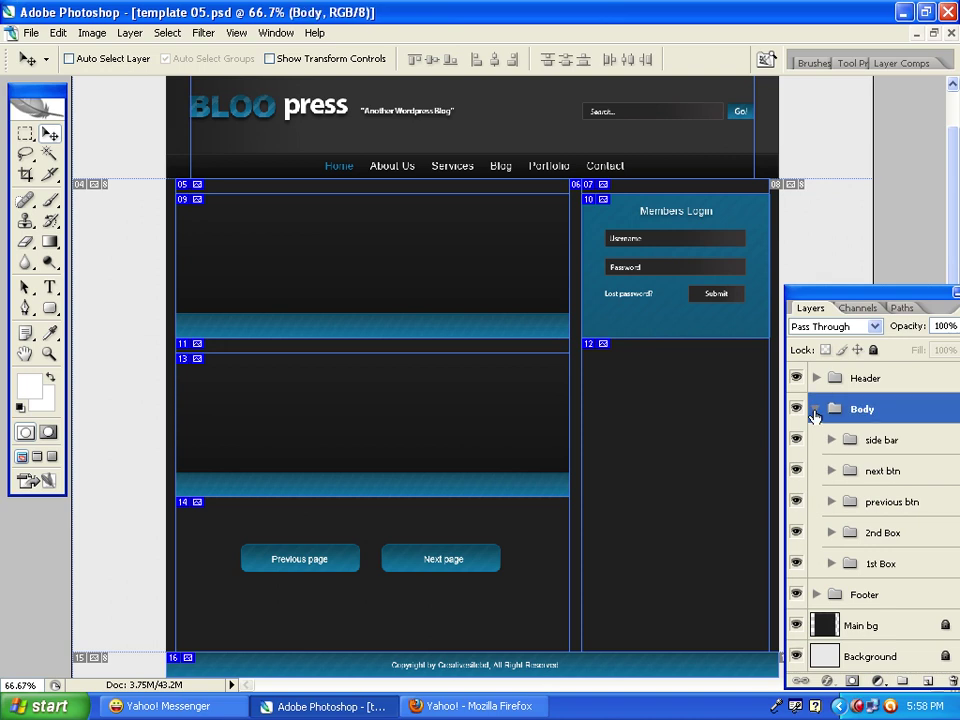
left_click(815, 414)
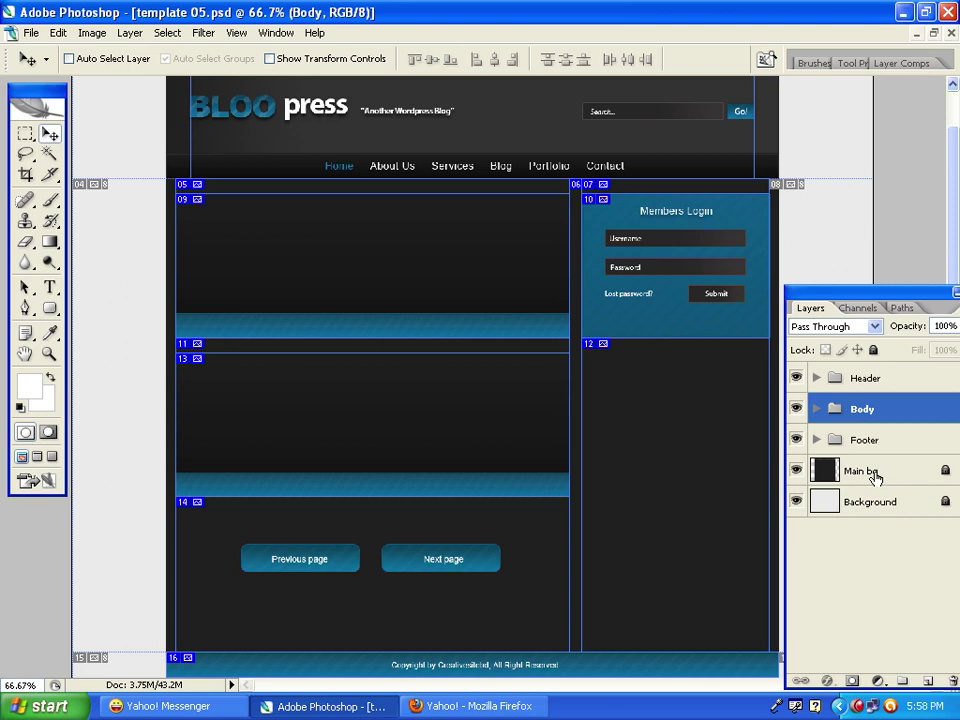
left_click(818, 385)
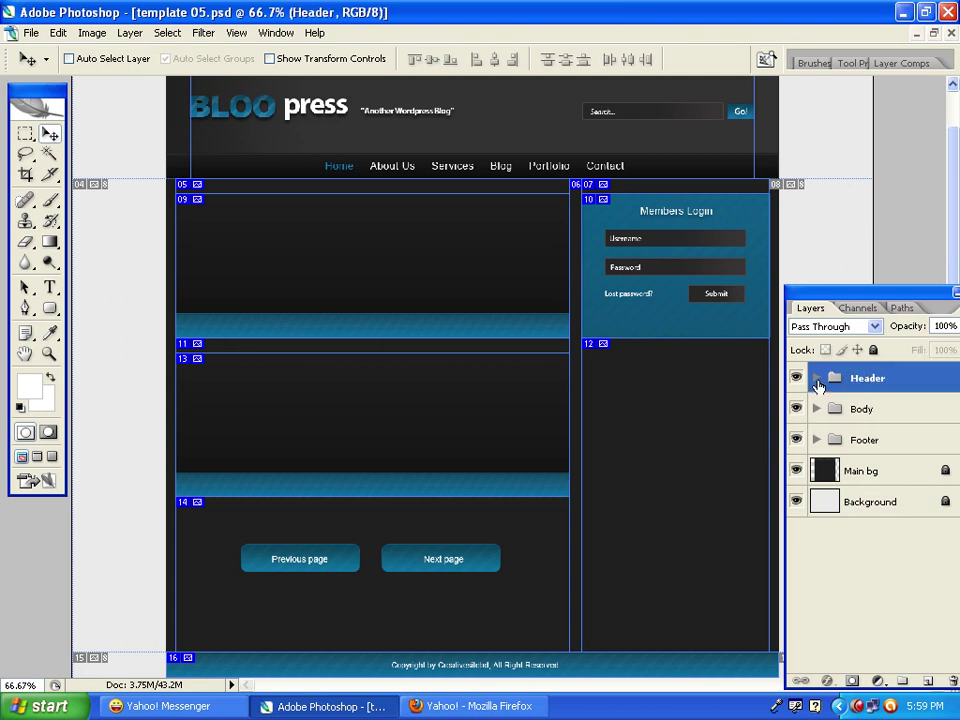
left_click(816, 378)
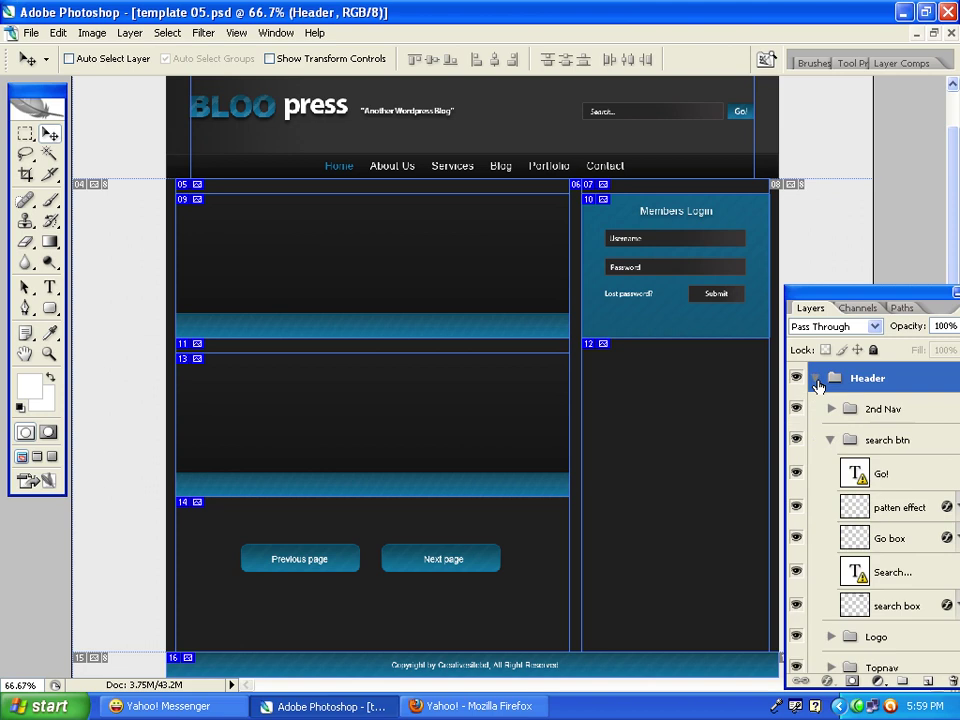
left_click(829, 441)
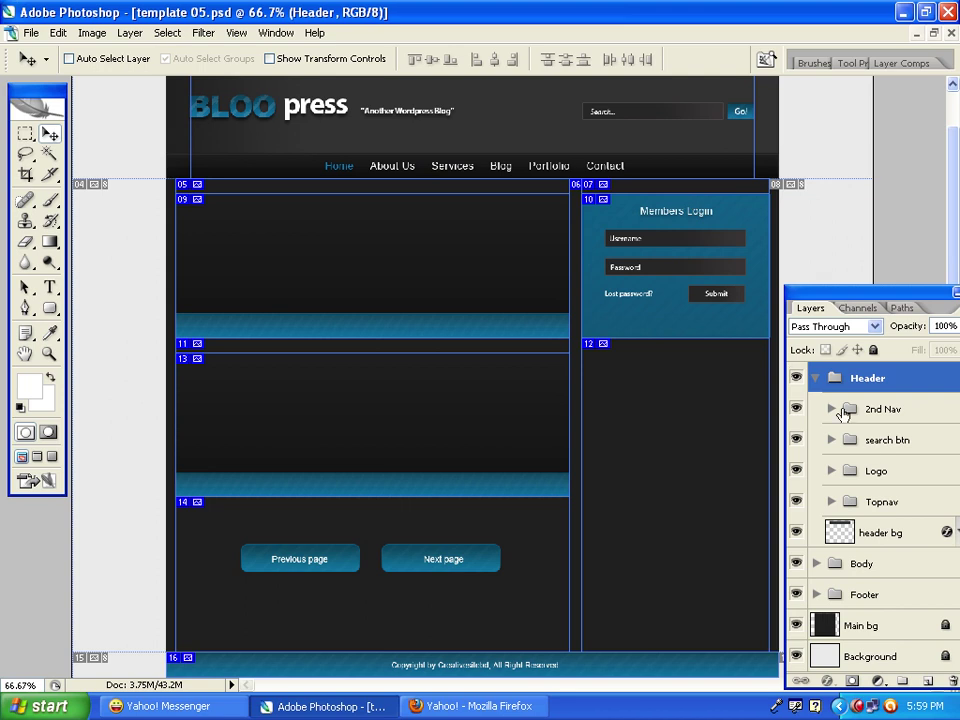
left_click(830, 440)
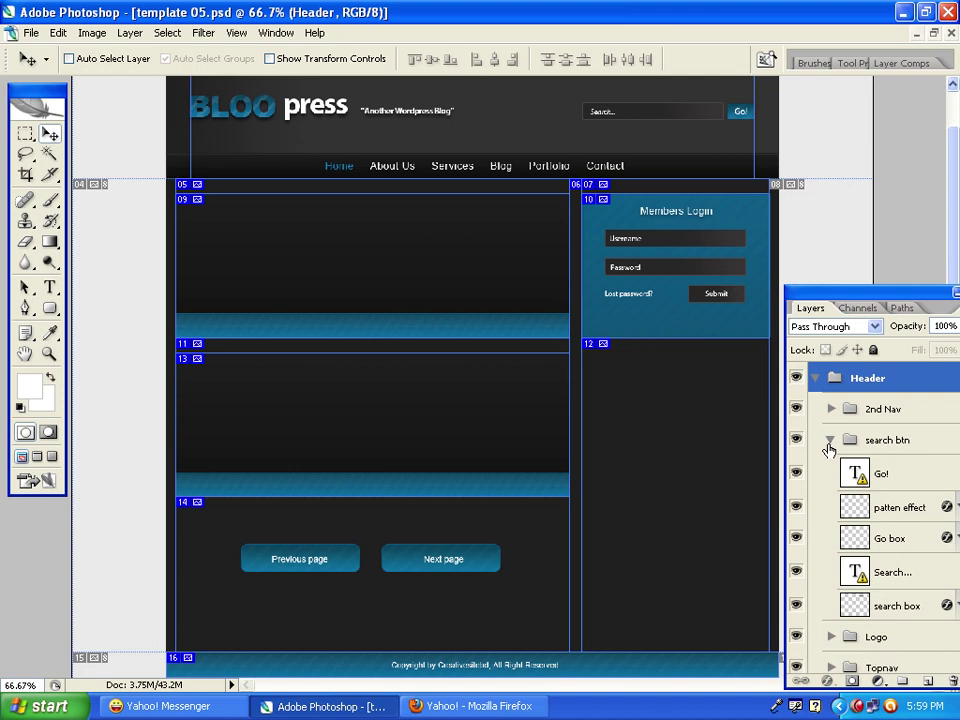
left_click(829, 440)
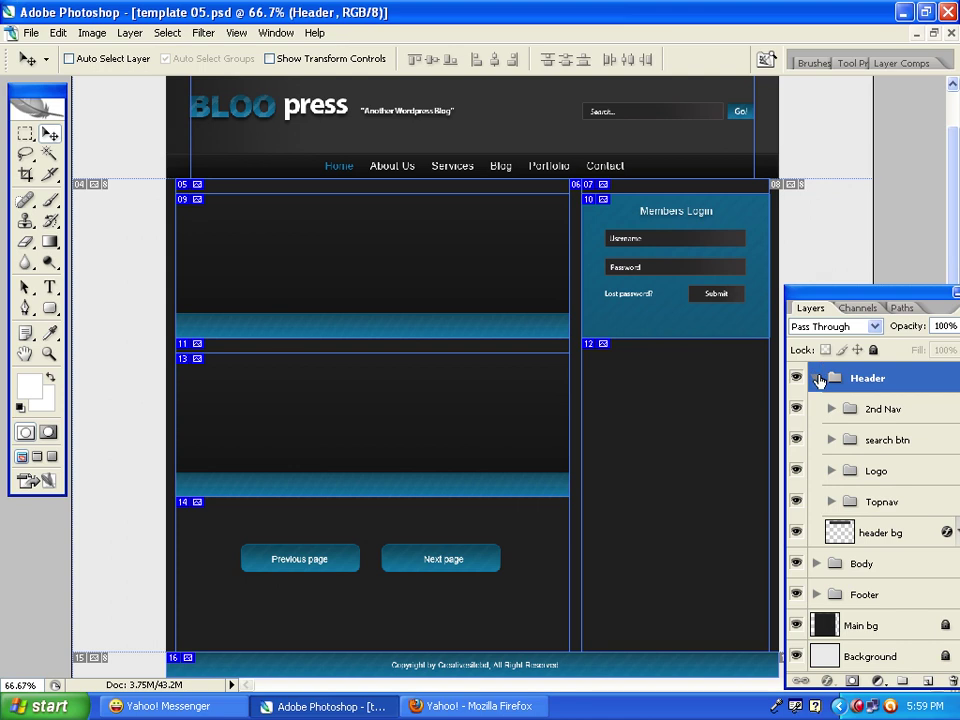
left_click(817, 379)
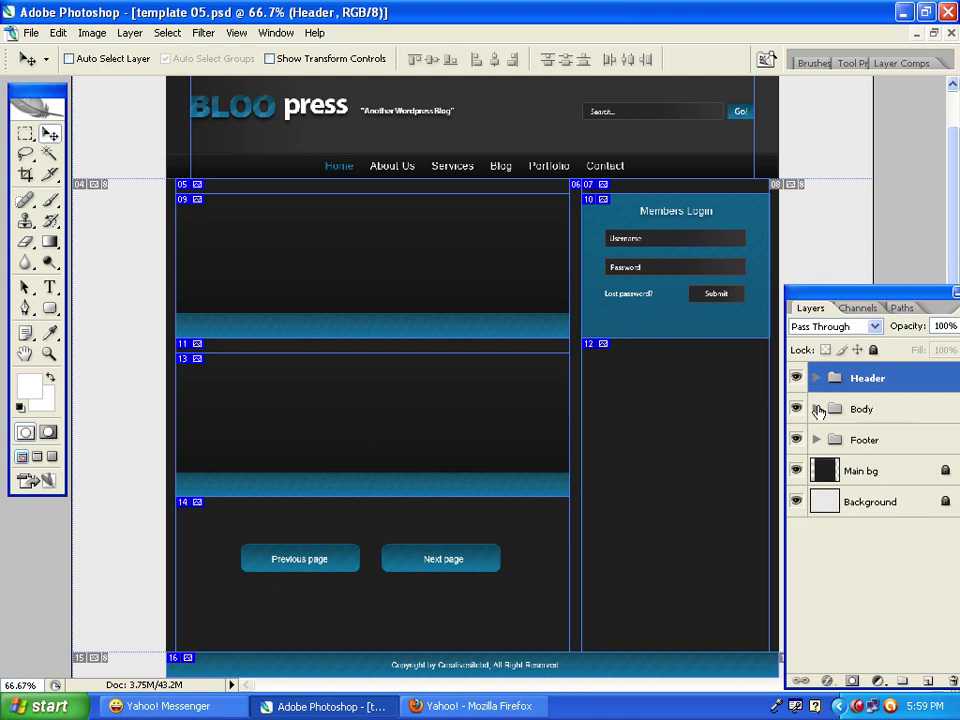